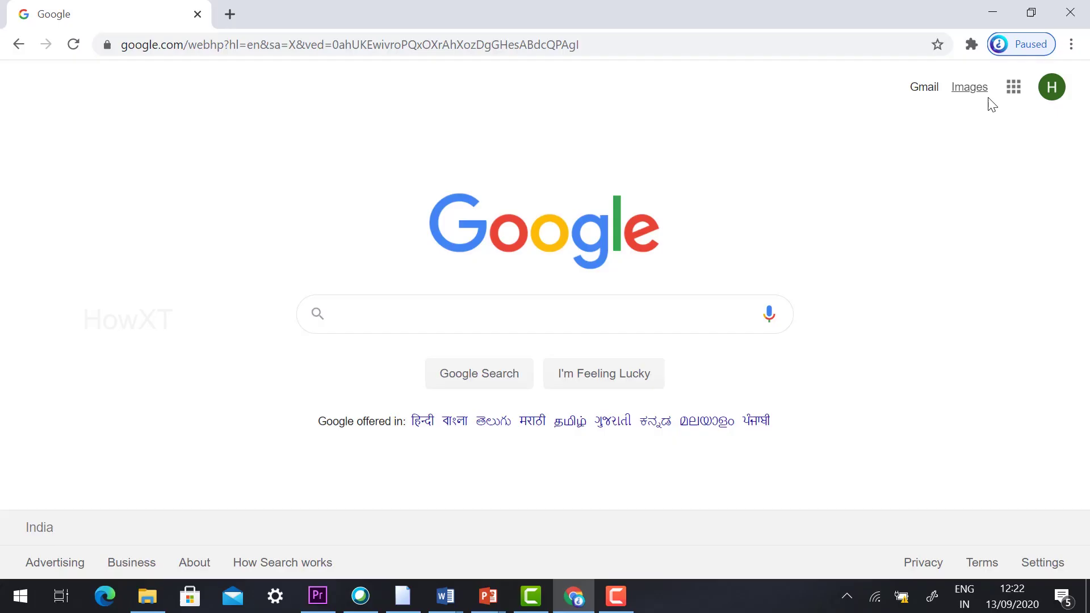
- Search Google for 'chrome extensions' and open the Chrome Web Store Extensions page
left_click(1052, 88)
left_click(659, 121)
left_click(418, 299)
type("chrome")
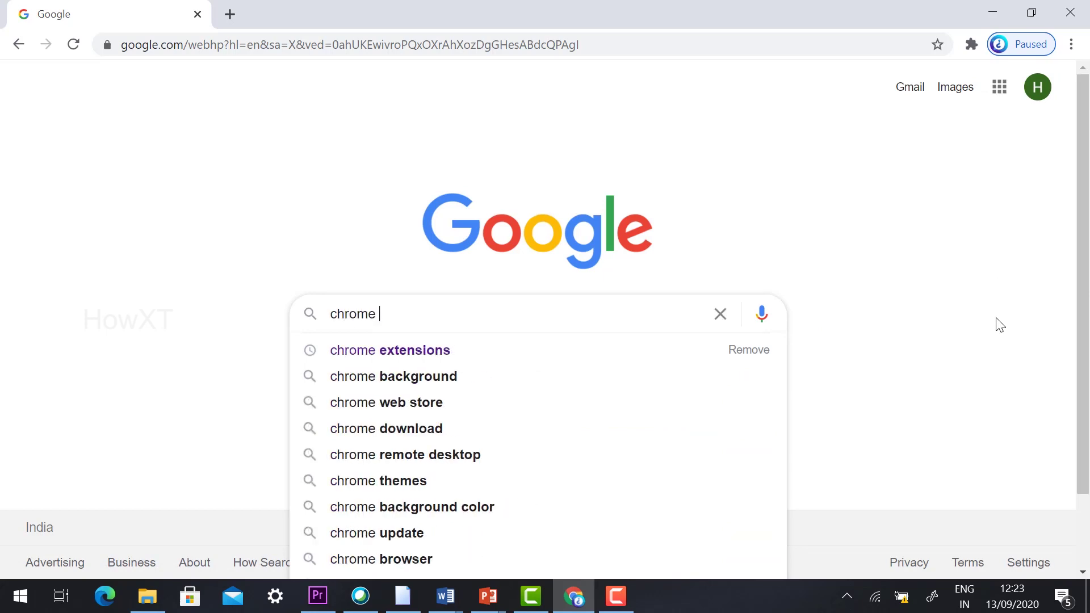
key("Down")
key("Return")
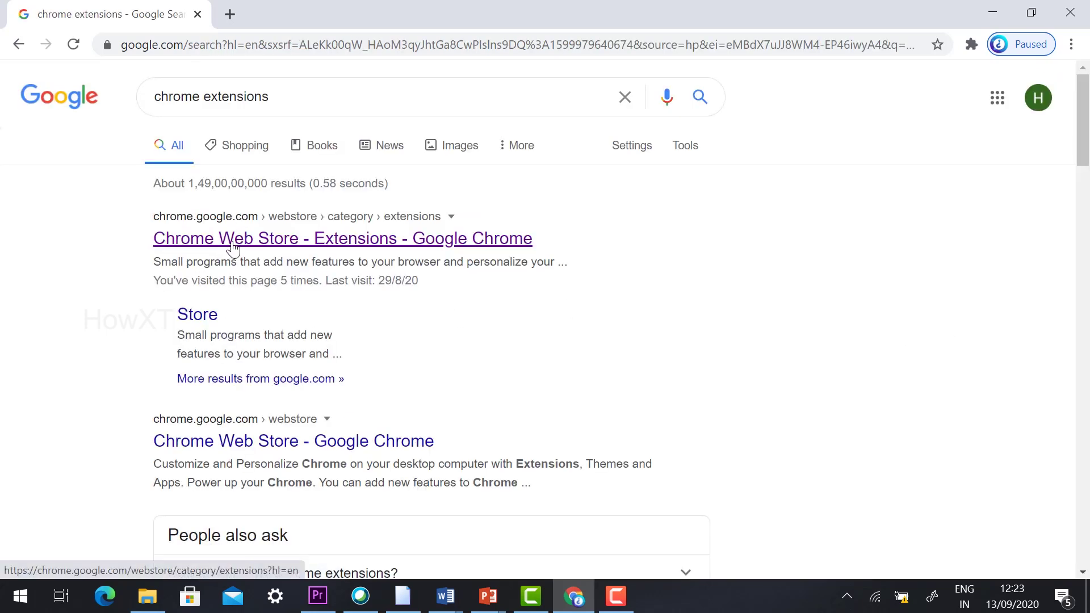
left_click(234, 244)
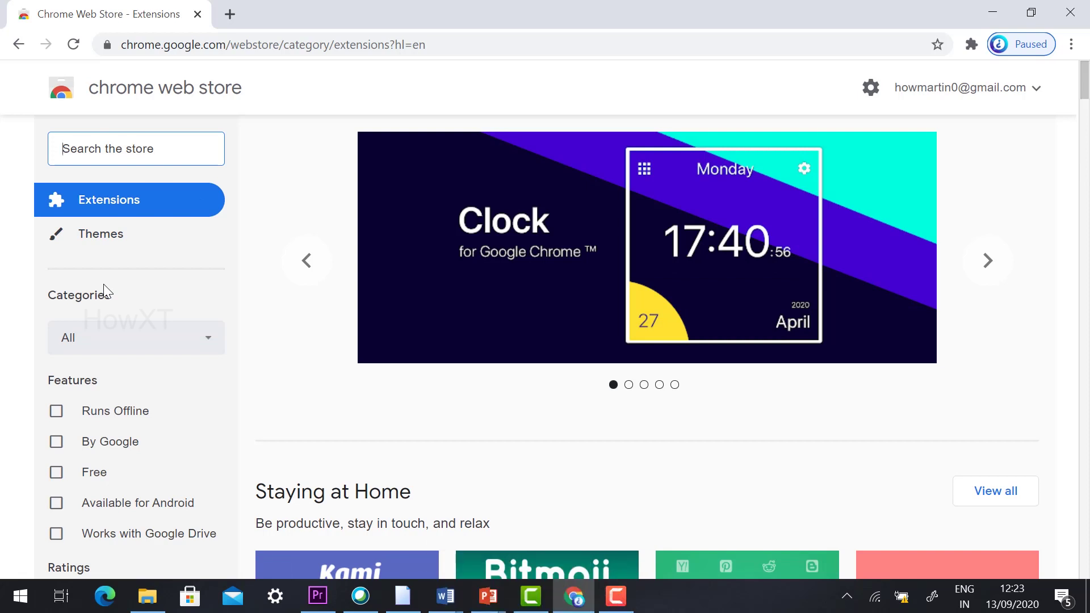
- Search the Chrome Web Store for 'visual effects for google meet'
key("Tab")
type("vi")
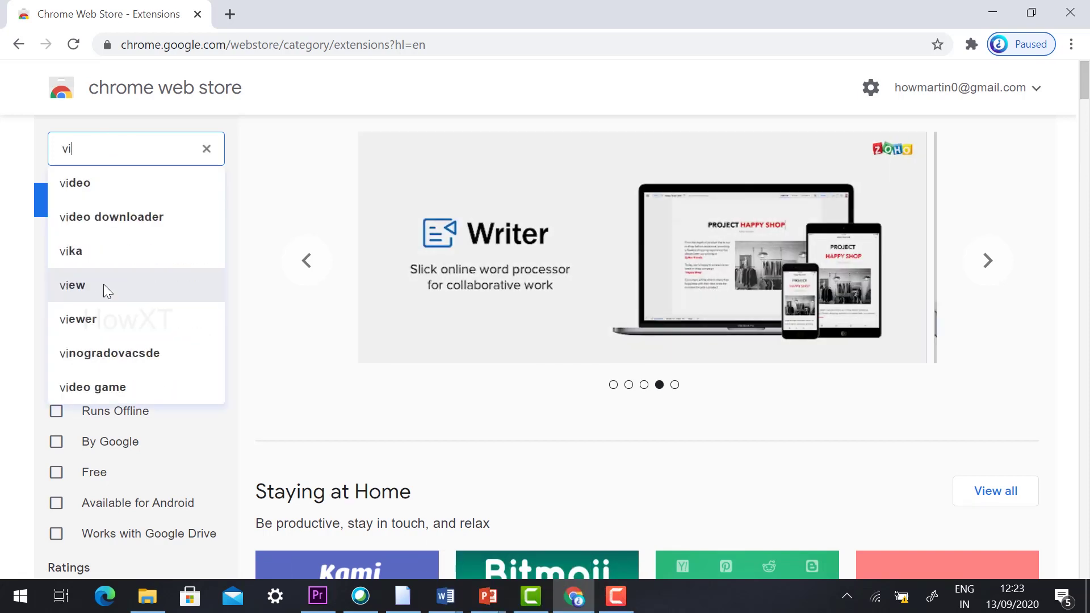
type("sual ef")
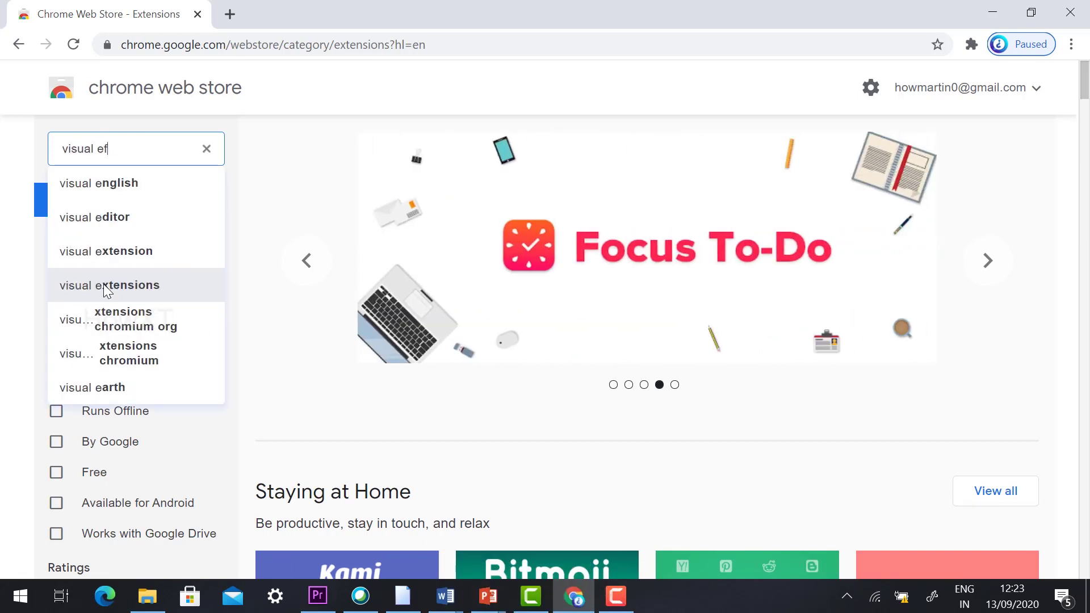
type("fects f")
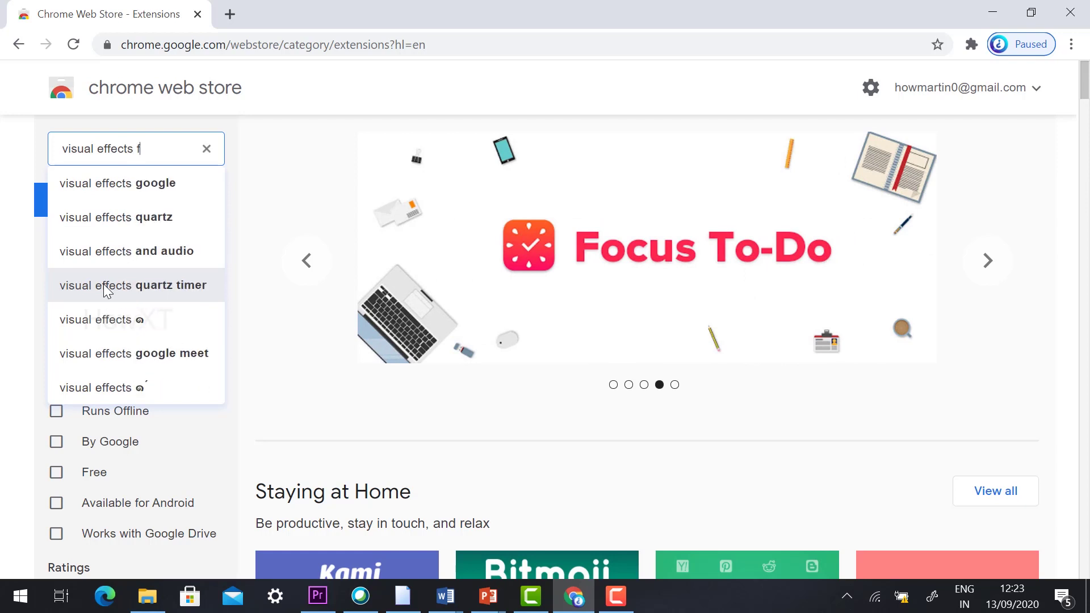
type("or google ")
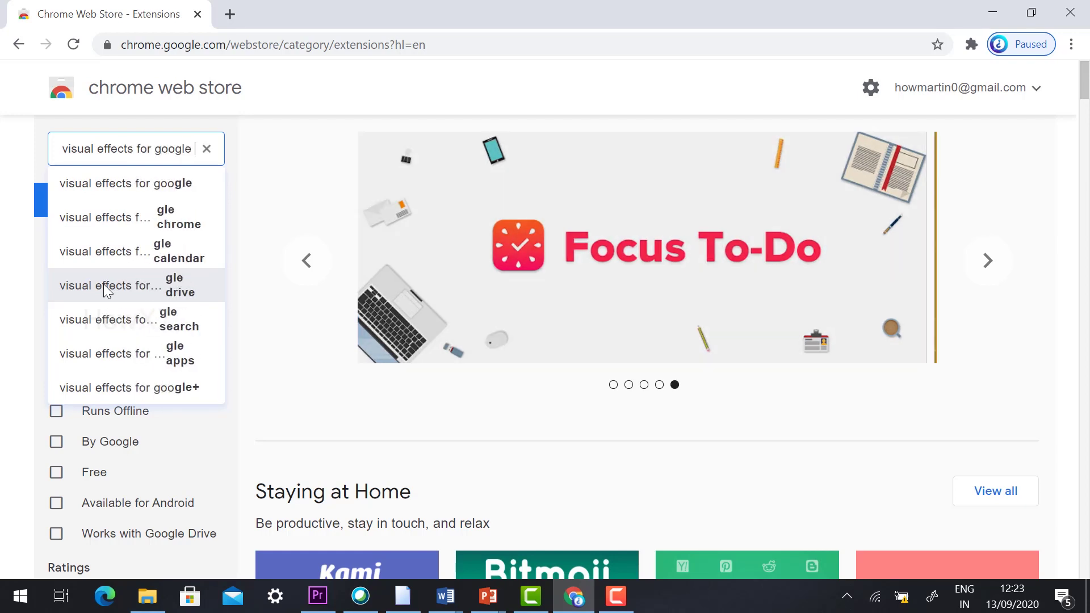
type("meet")
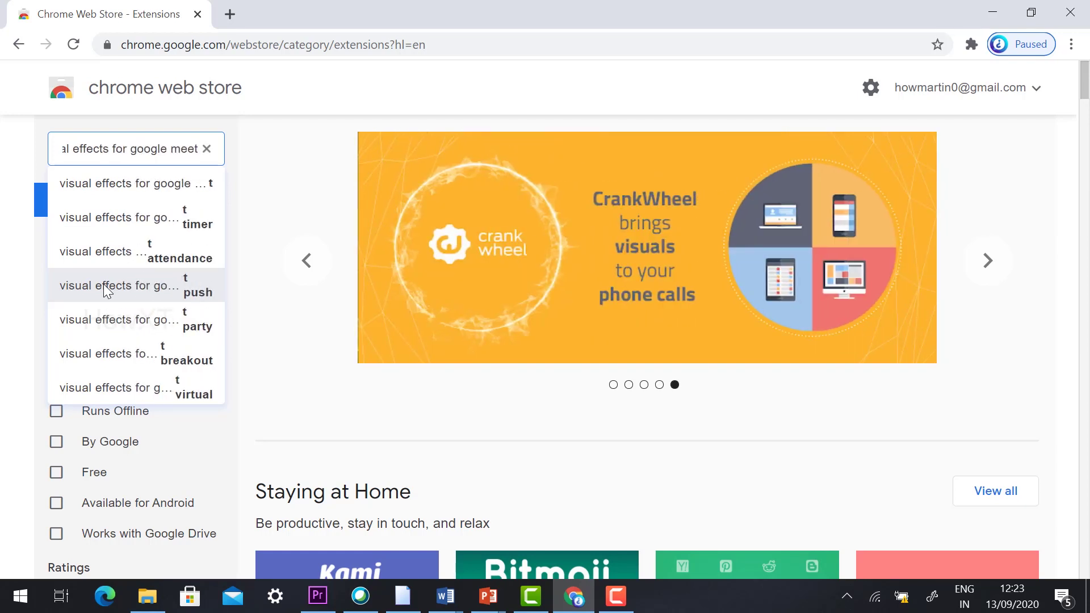
key("Return")
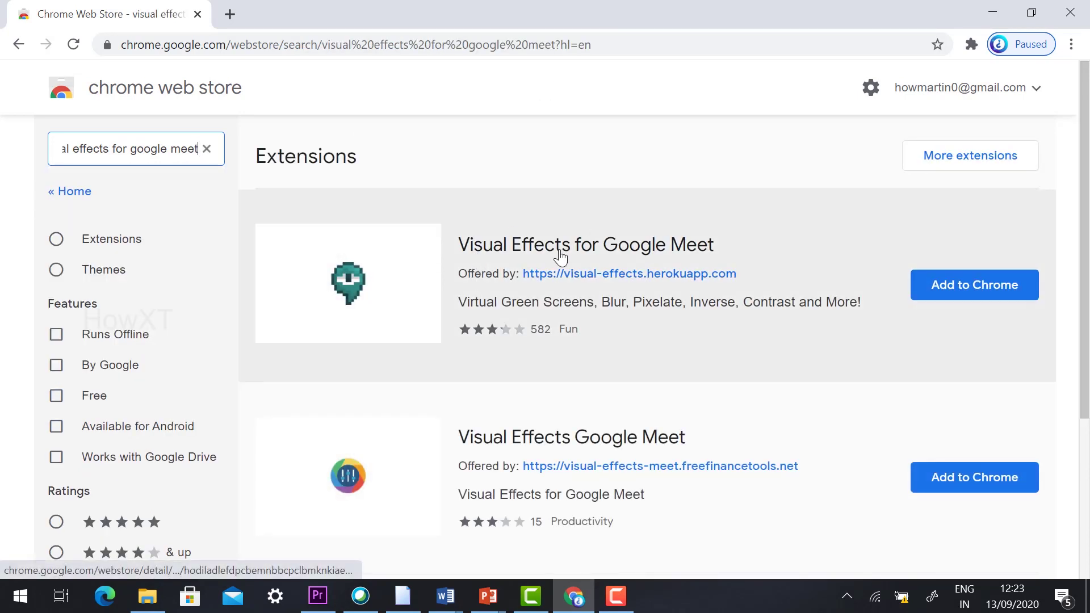
- Add the Visual Effects for Google Meet extension to Chrome and open a new tab
left_click(959, 302)
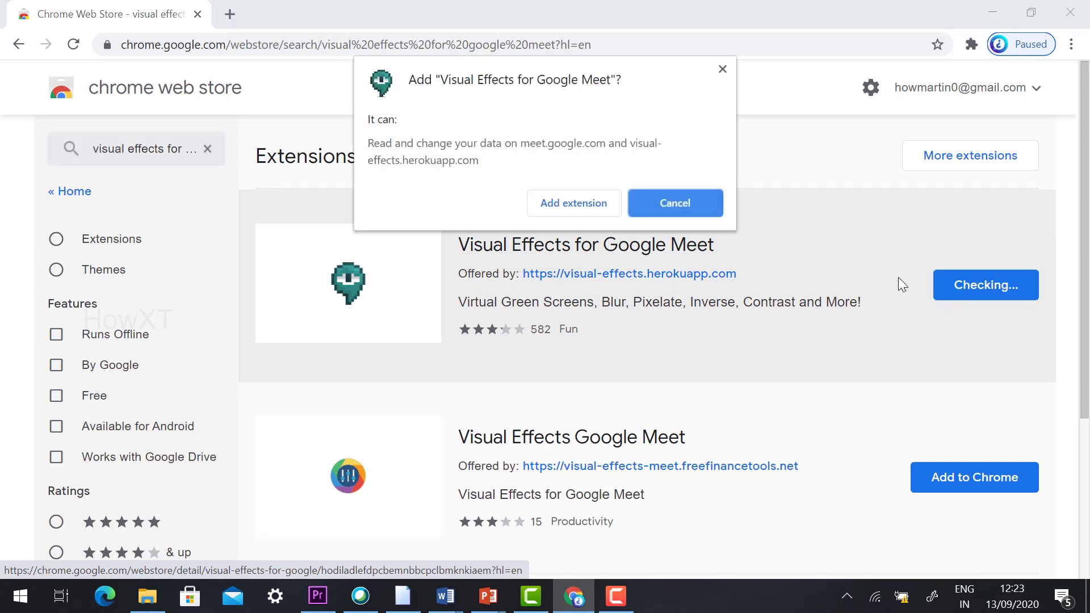
left_click(546, 208)
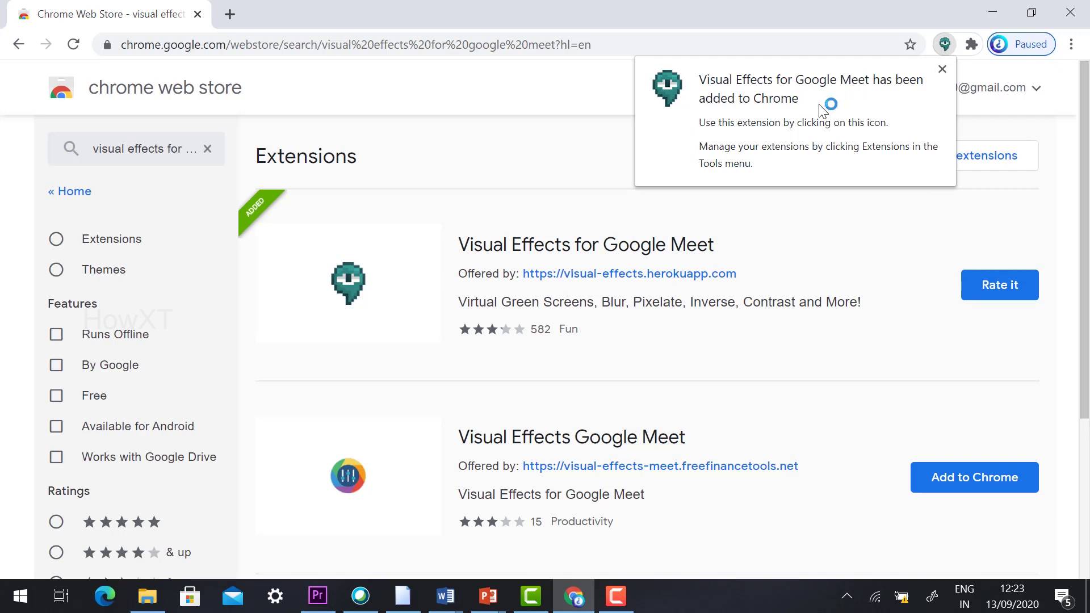
left_click(941, 69)
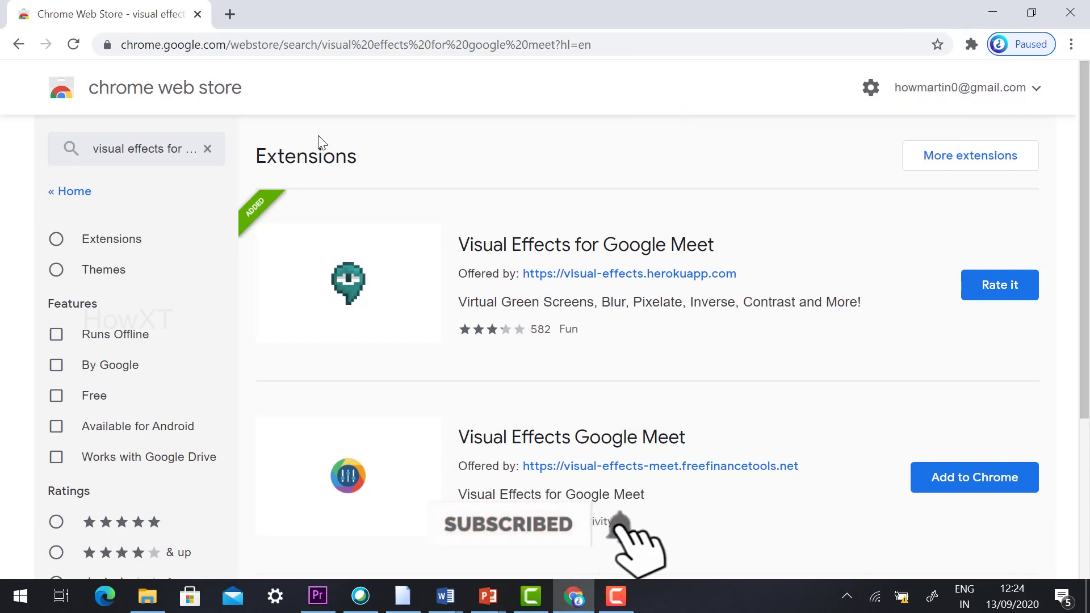
left_click(230, 15)
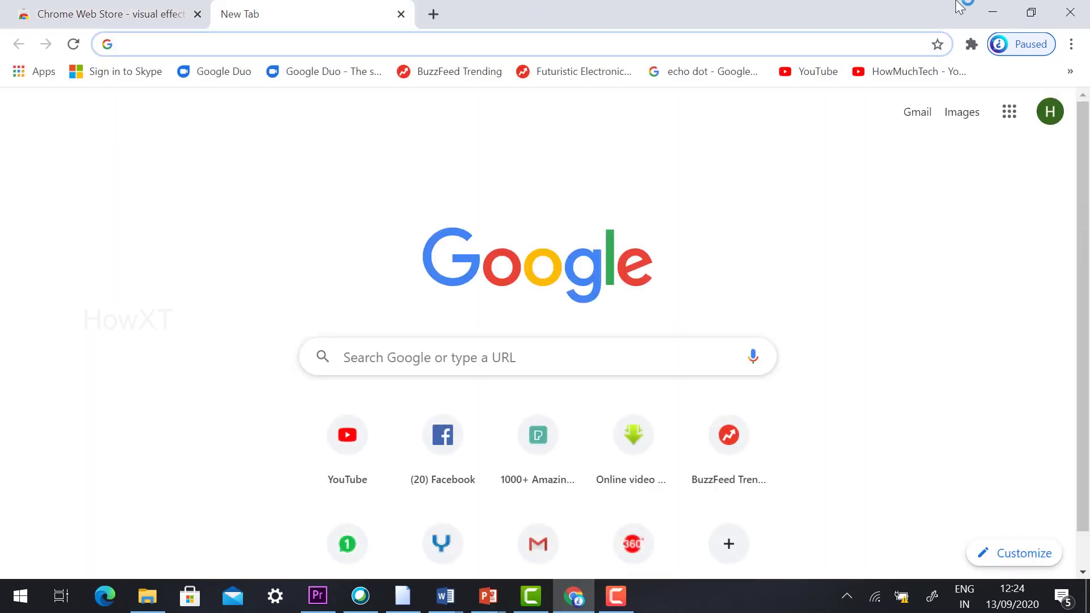
- Search for Google Meet, go to the site and start an instant meeting
type("google")
key("Down")
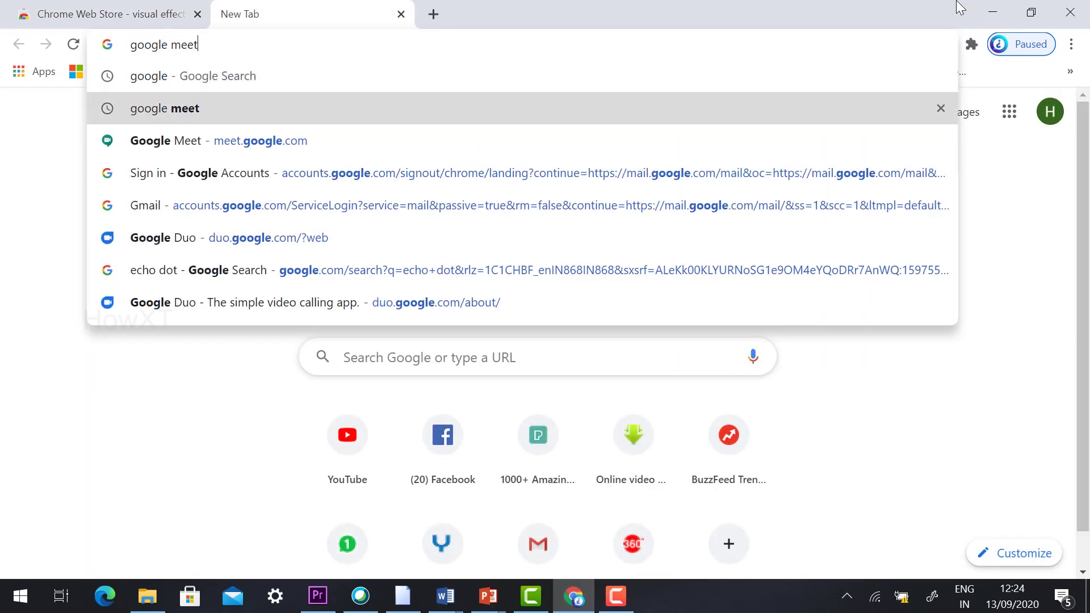
key("Return")
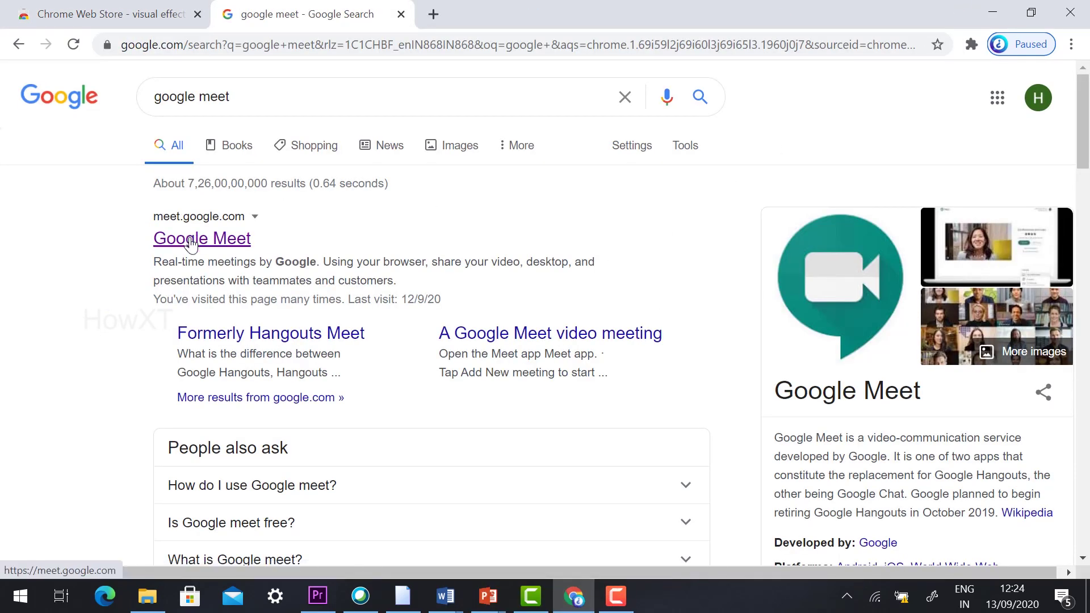
left_click(190, 239)
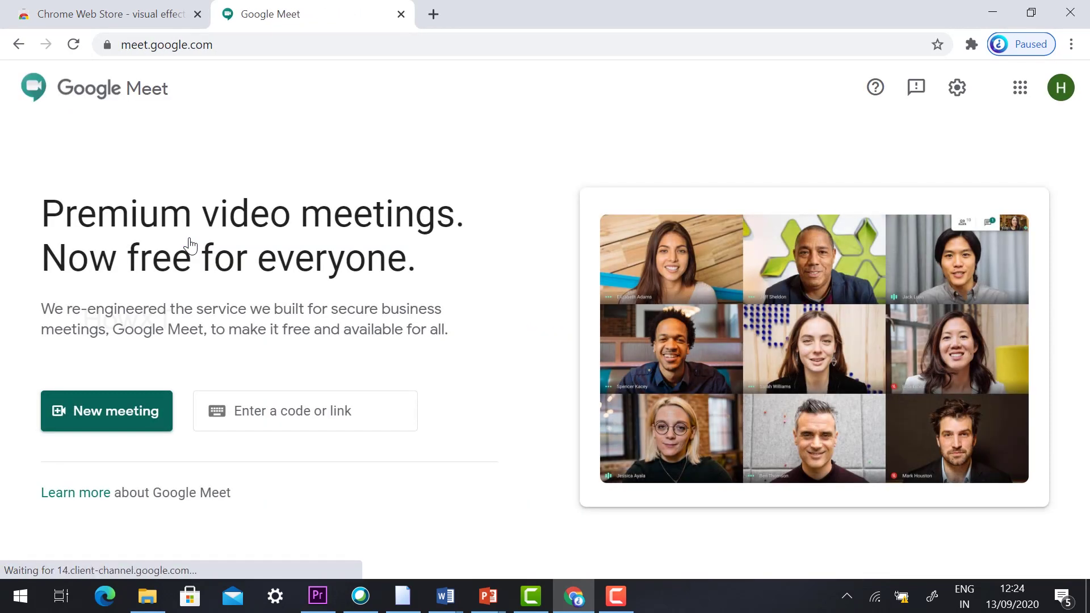
left_click(102, 415)
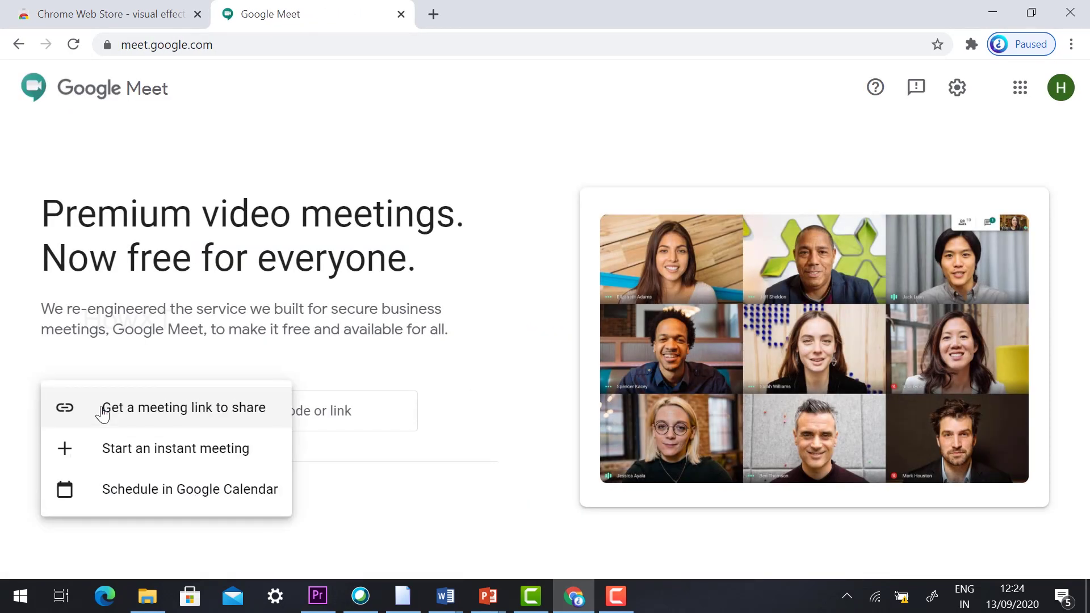
left_click(139, 450)
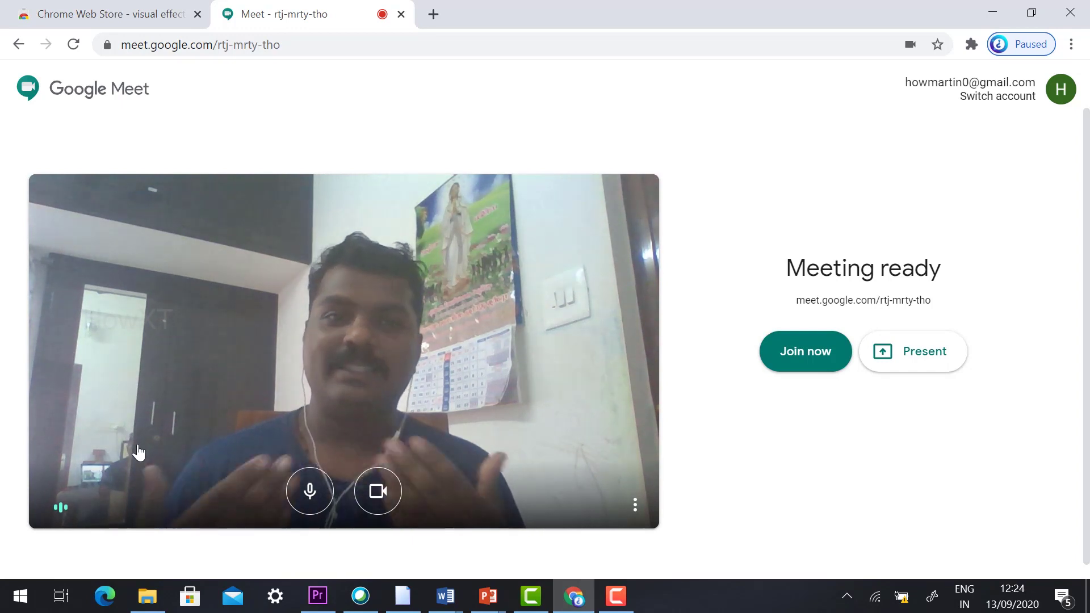
- Join the rtj-mrty-tho call and close the Add others invite window
left_click(811, 356)
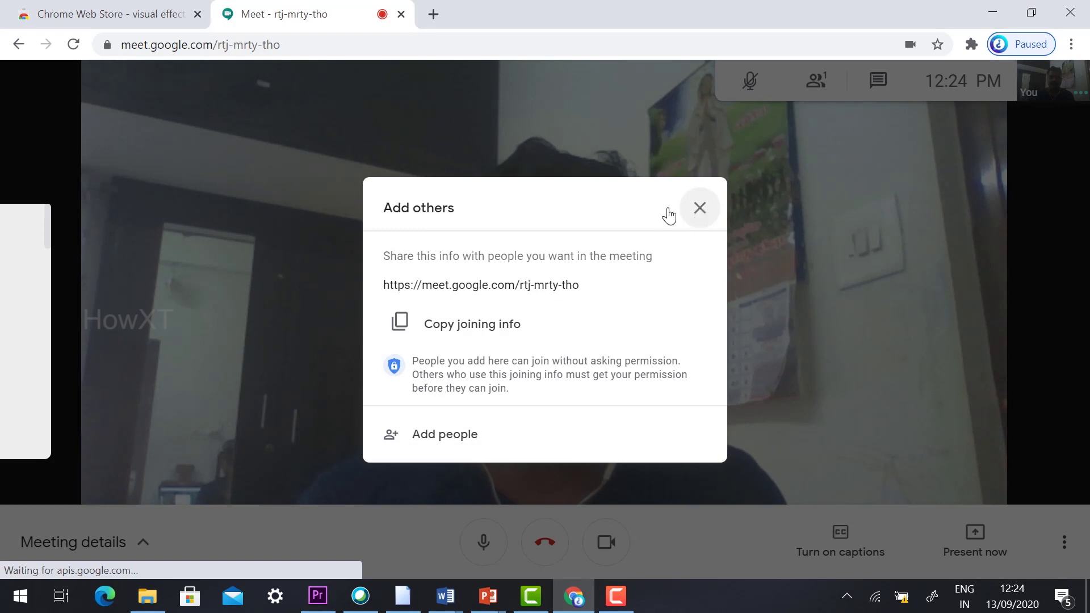
left_click(698, 207)
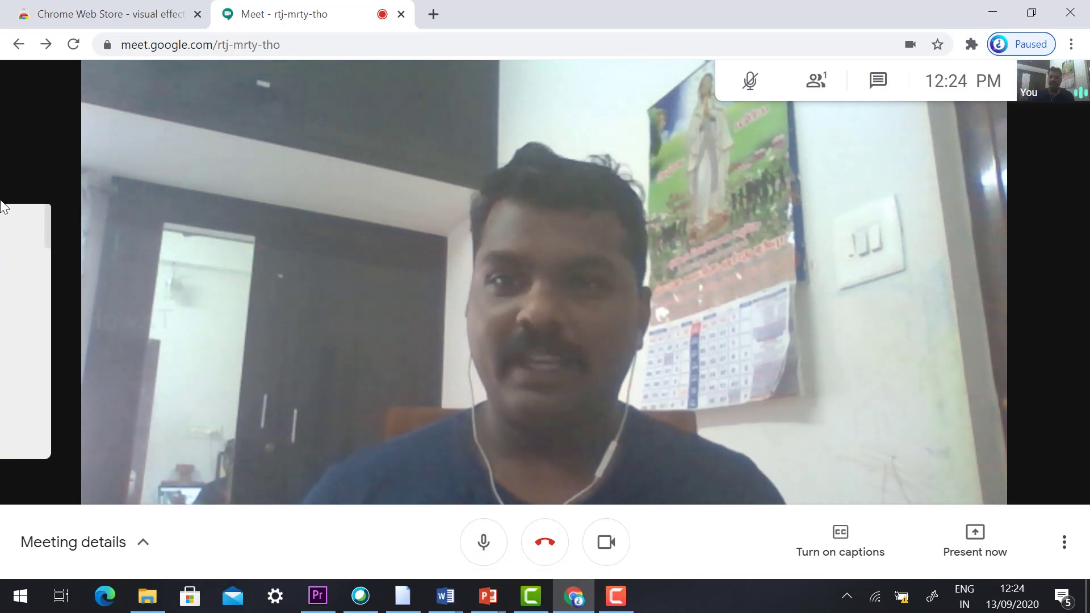
- Switch to the Web Store tab and back to the call, then bring out the Visual Effects panel
mouse_move(11, 211)
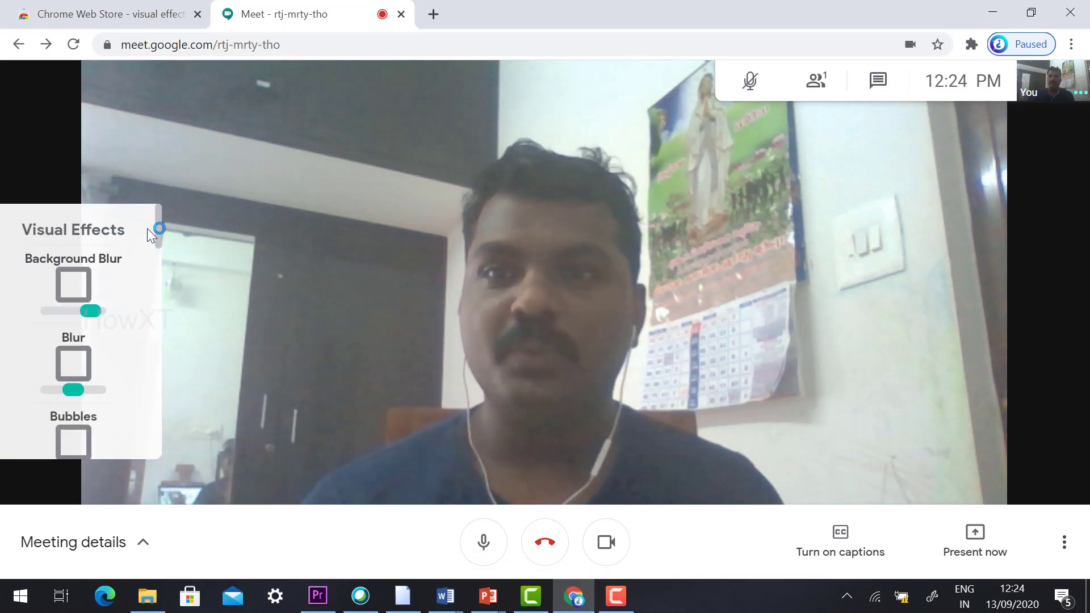
left_click(62, 7)
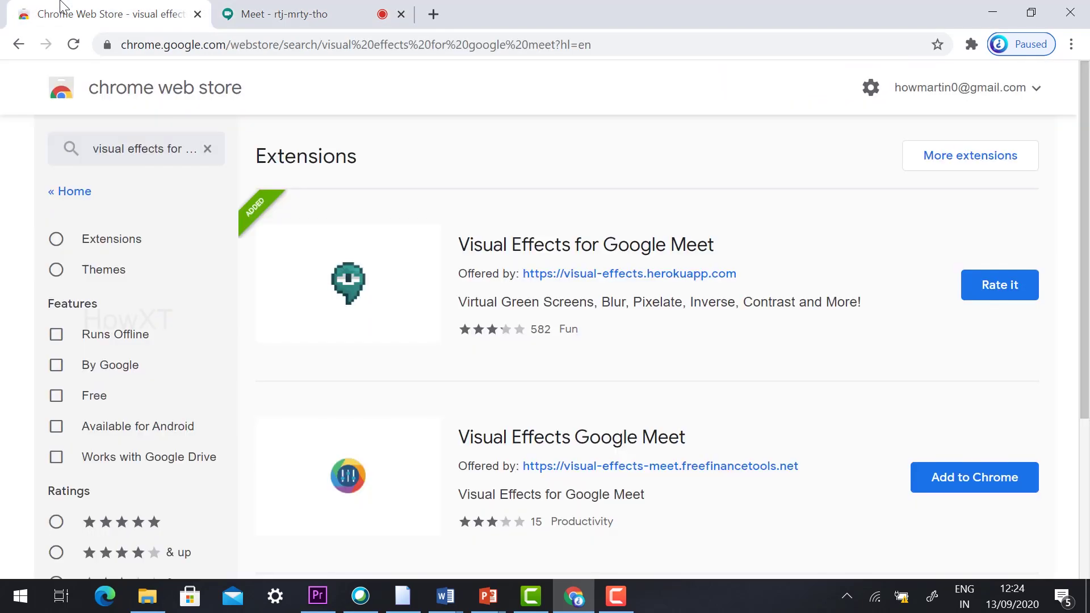
left_click(294, 7)
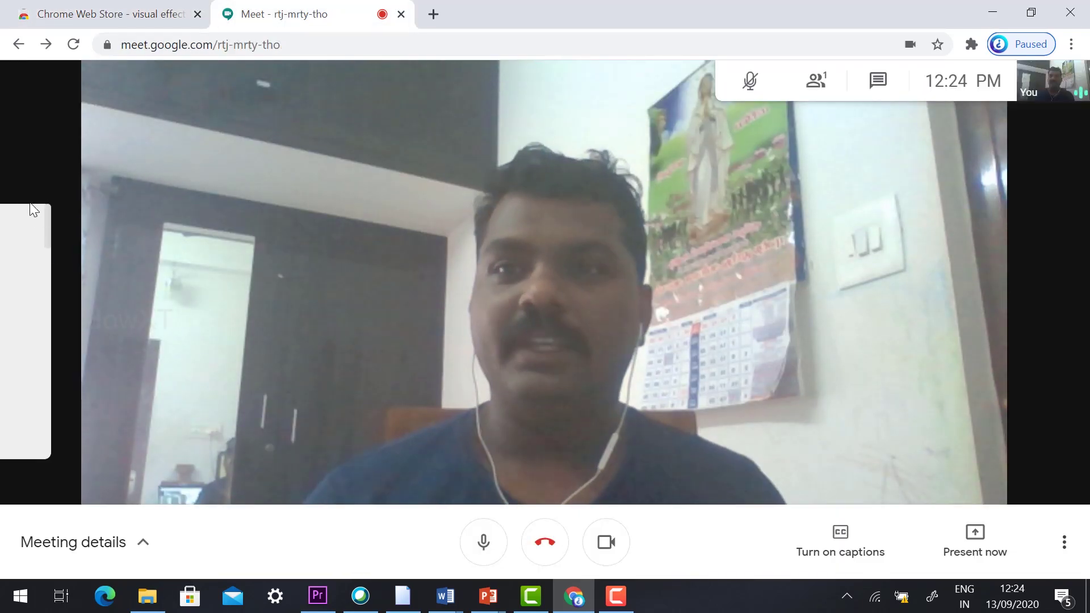
mouse_move(33, 210)
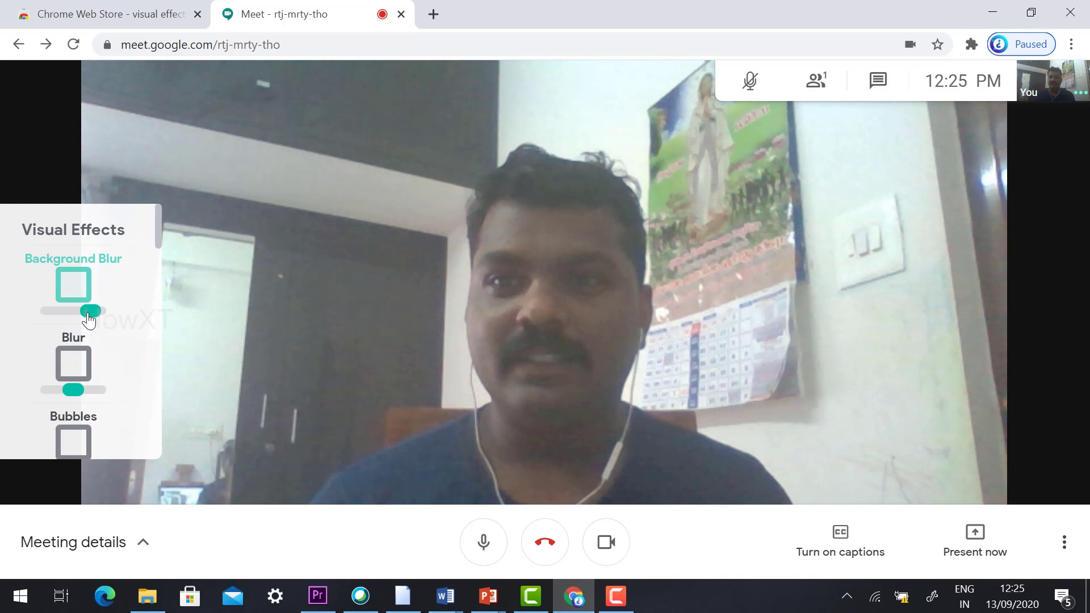
- Drop Background Blur to minimum strength, switch it off, then preview full Blur and remove it
left_click_drag(91, 317, 51, 321)
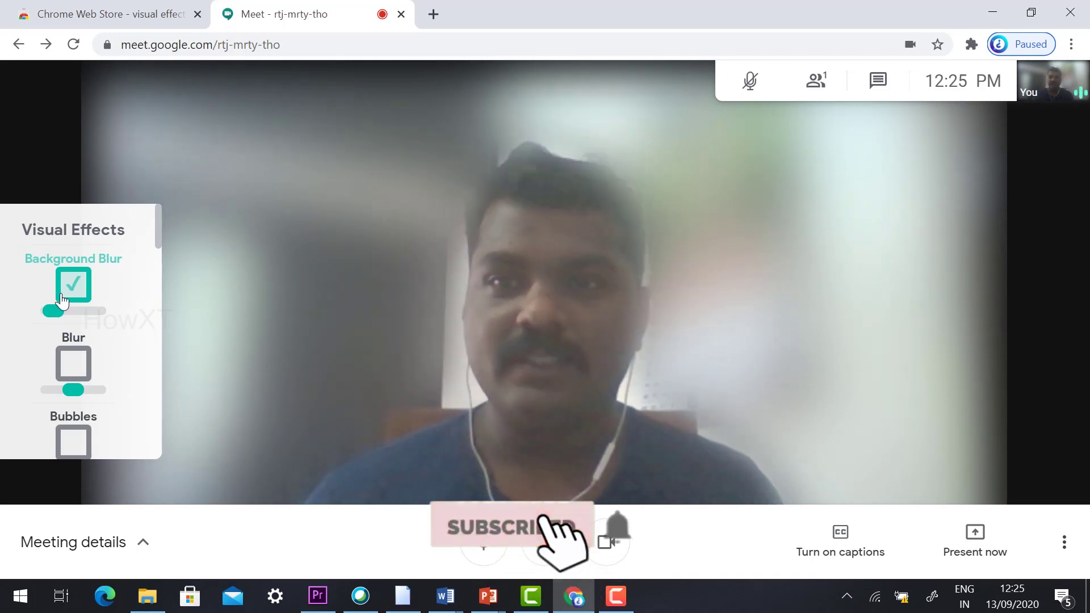
left_click(70, 292)
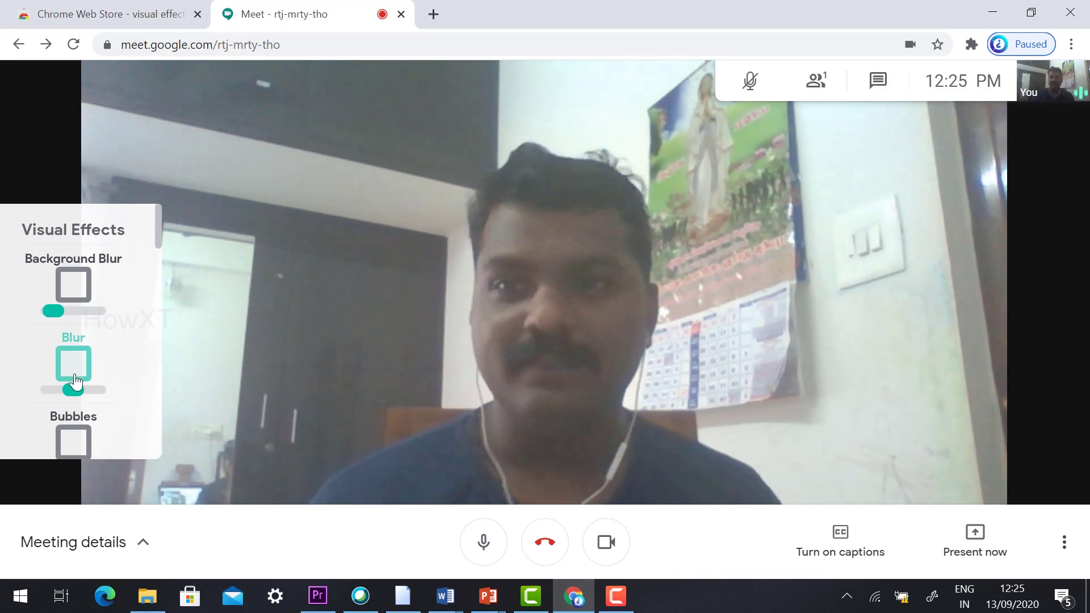
left_click(74, 376)
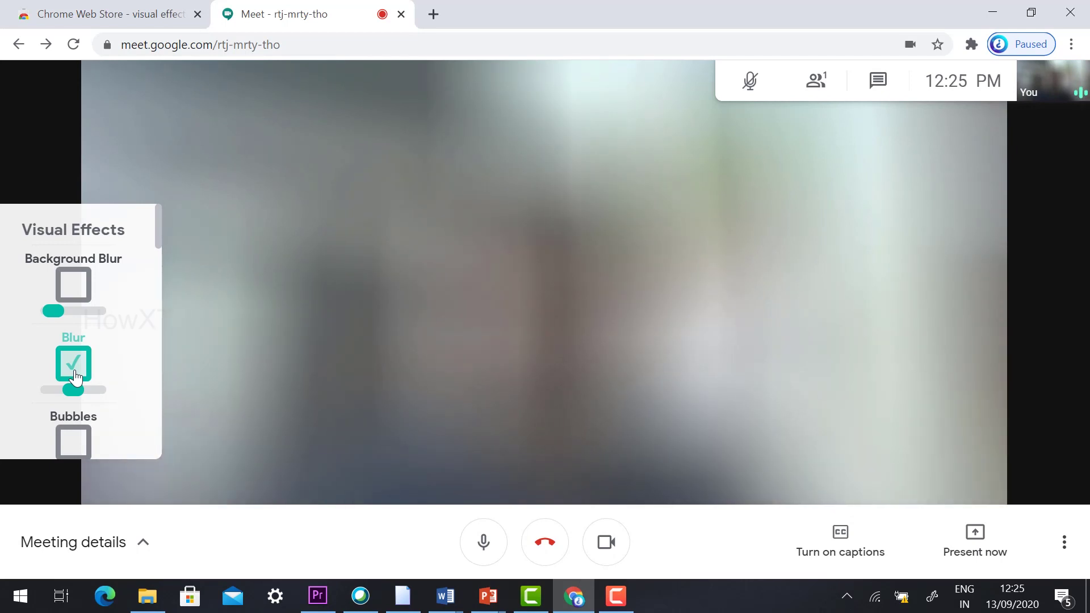
left_click(74, 377)
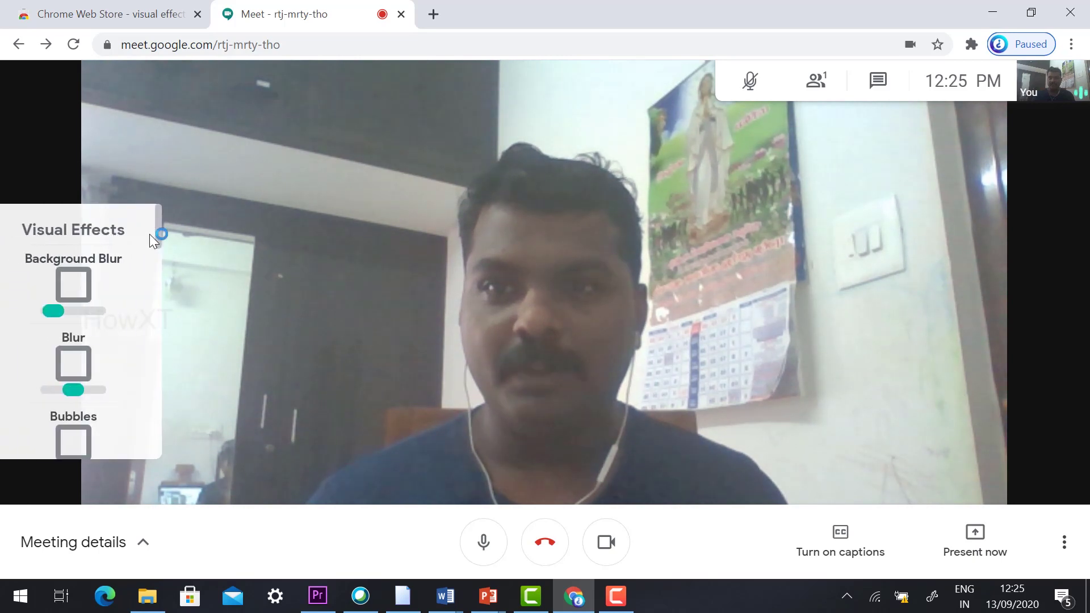
- Turn off Bubbles and turn on Contrast with a higher strength
mouse_move(24, 233)
scroll(31, 250, "down", 3)
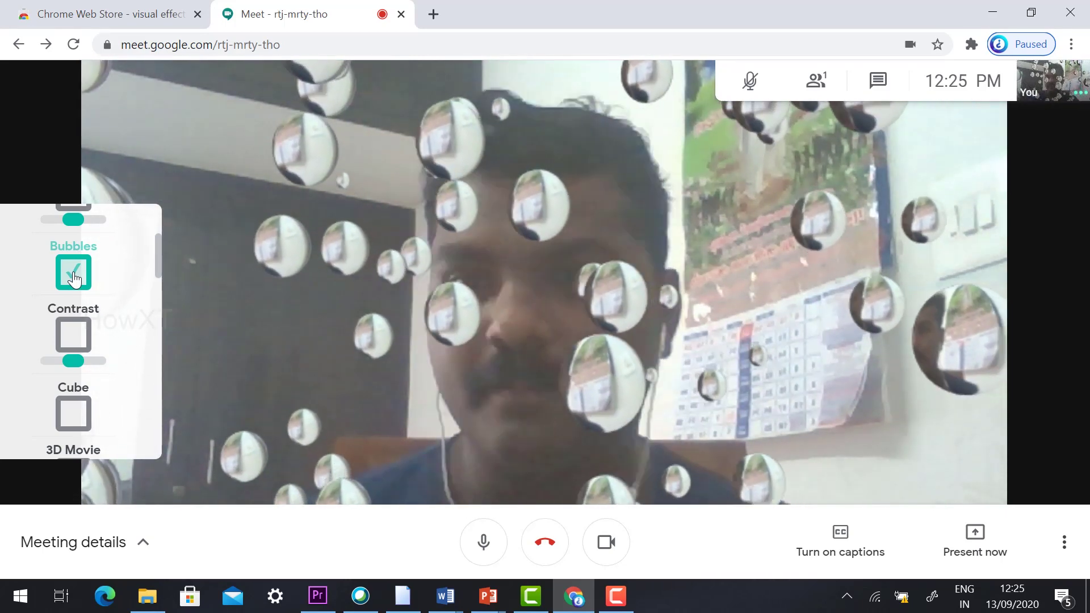
left_click(73, 277)
left_click(73, 335)
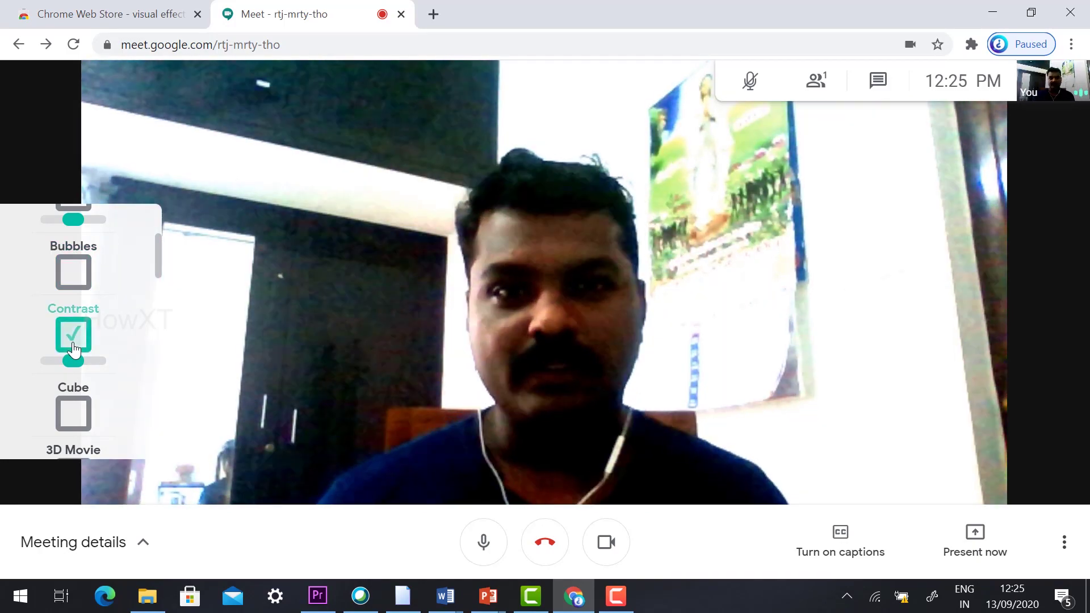
left_click_drag(73, 361, 88, 369)
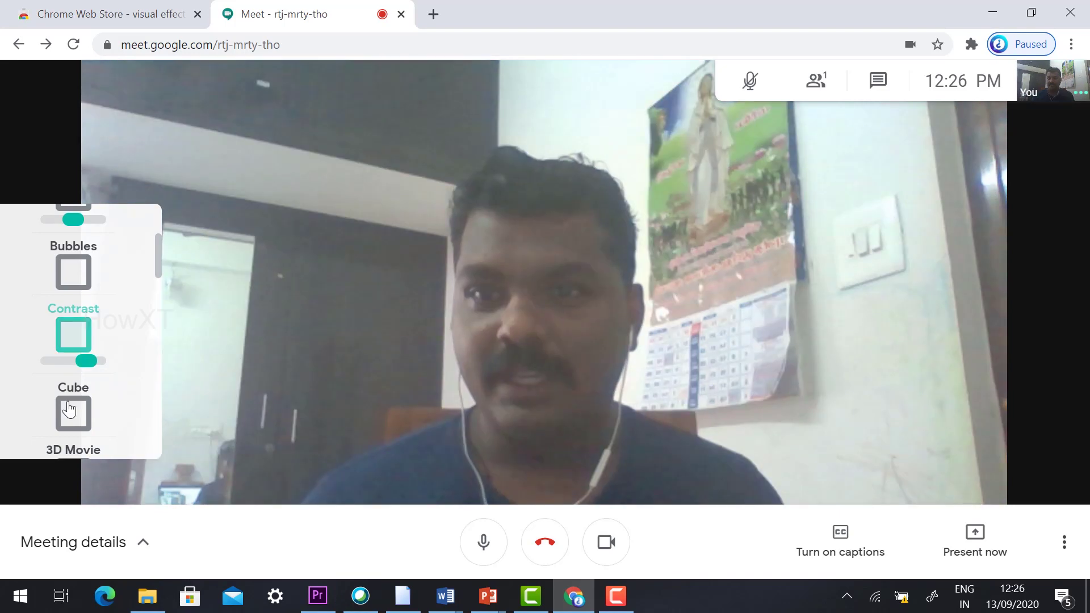
- Preview Cube twice and 3D Movie briefly, re-enabling Contrast in between
left_click(74, 414)
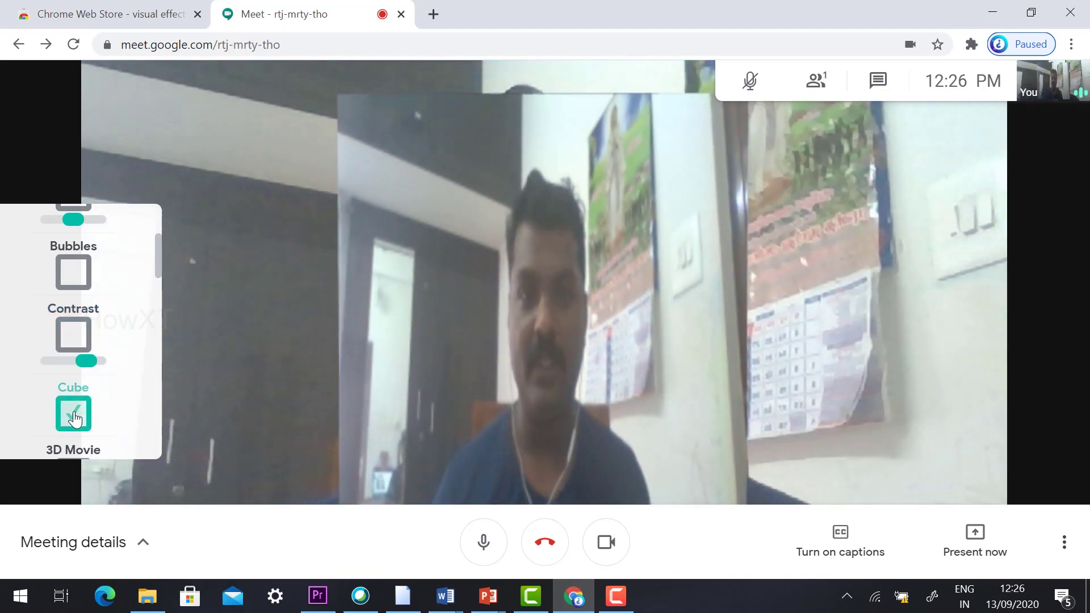
left_click(73, 415)
scroll(91, 305, "down", 1)
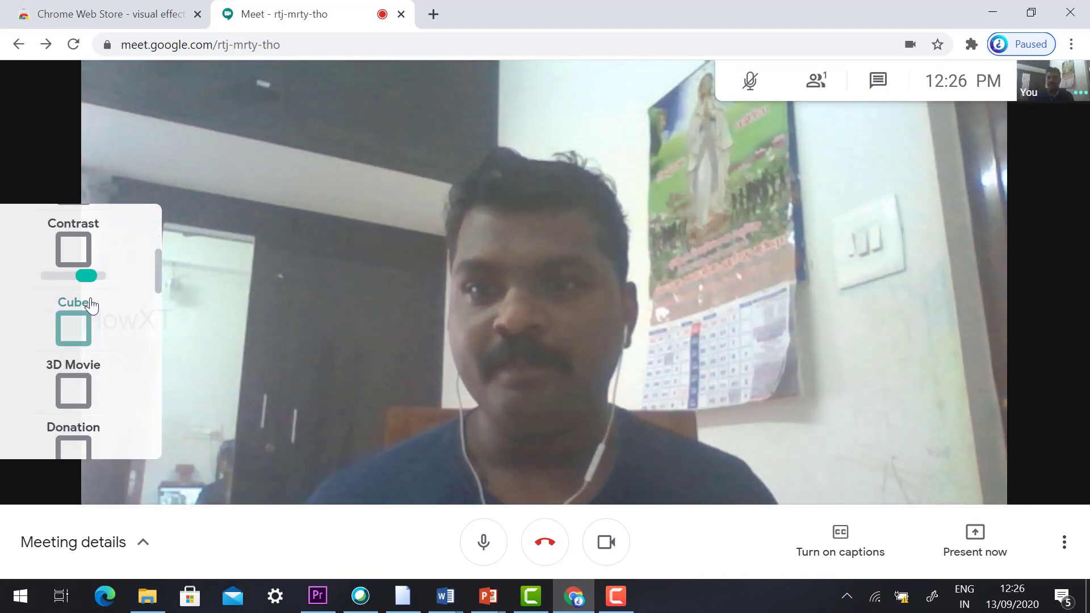
left_click(74, 249)
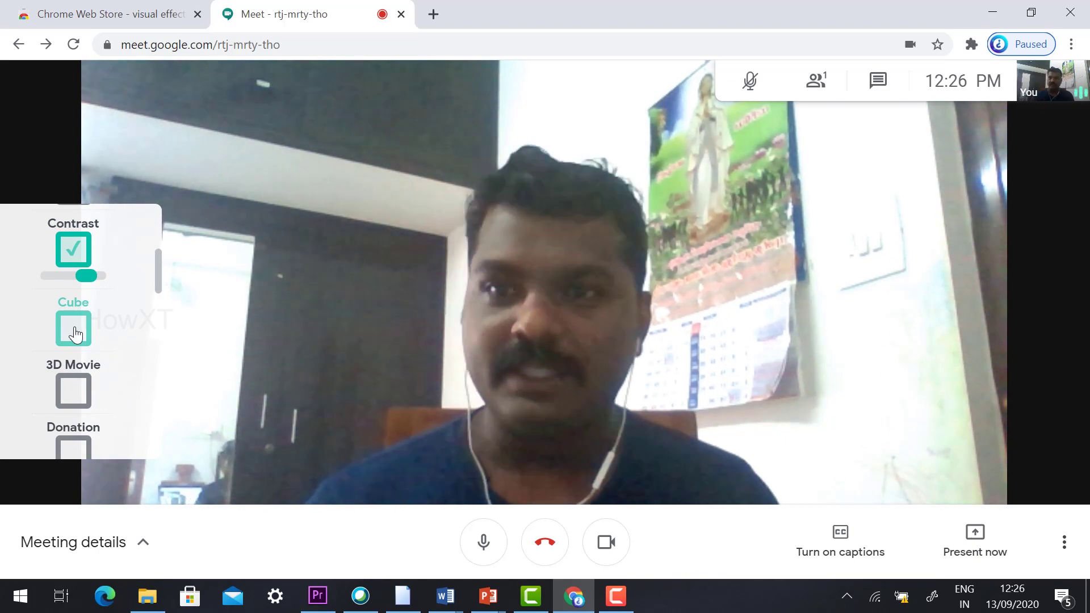
left_click(74, 332)
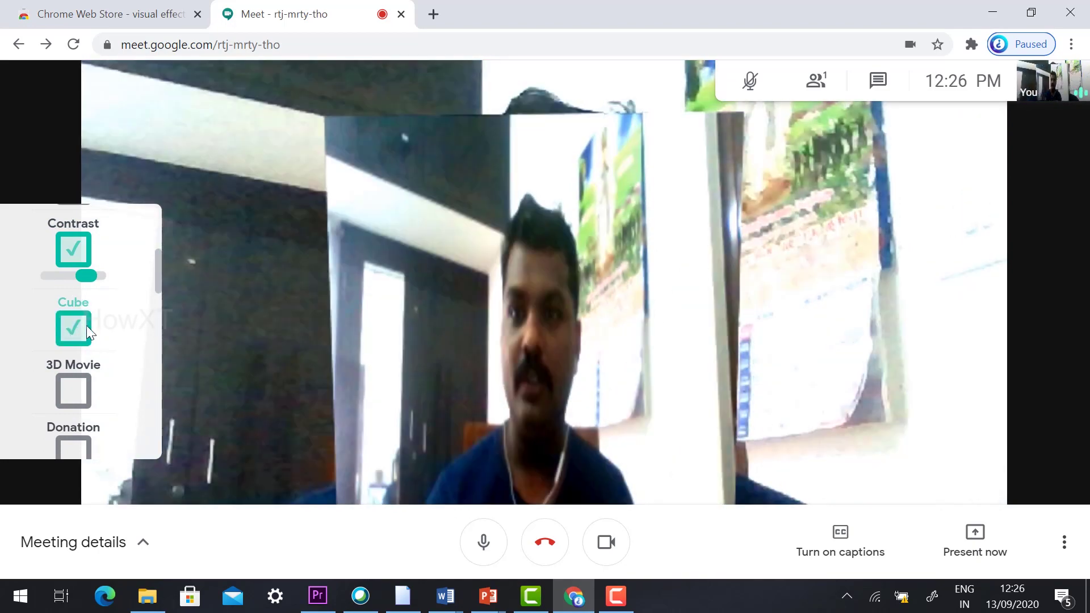
left_click(88, 334)
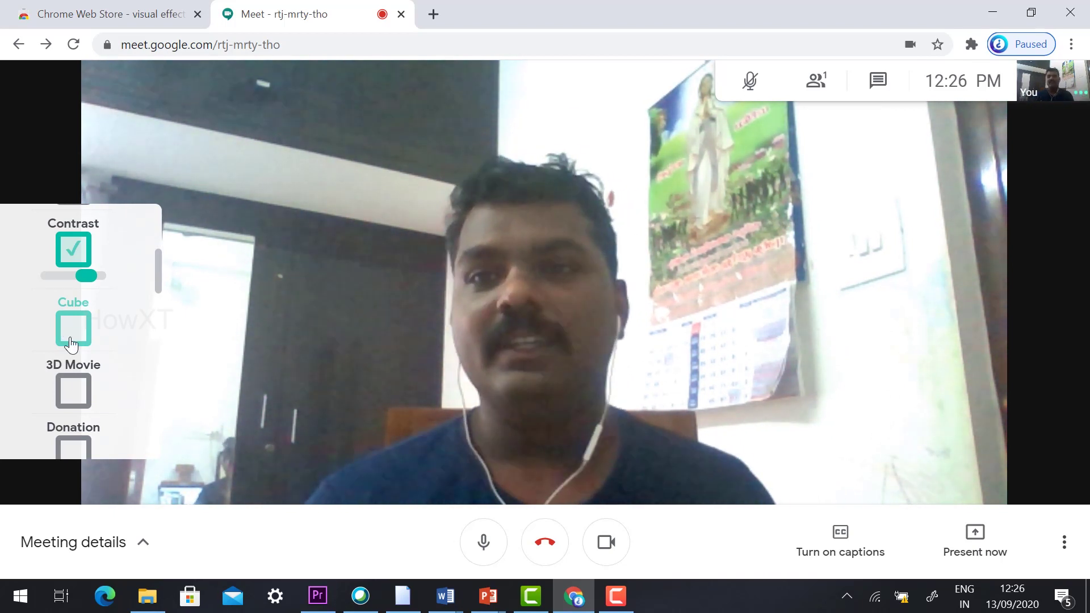
left_click(65, 390)
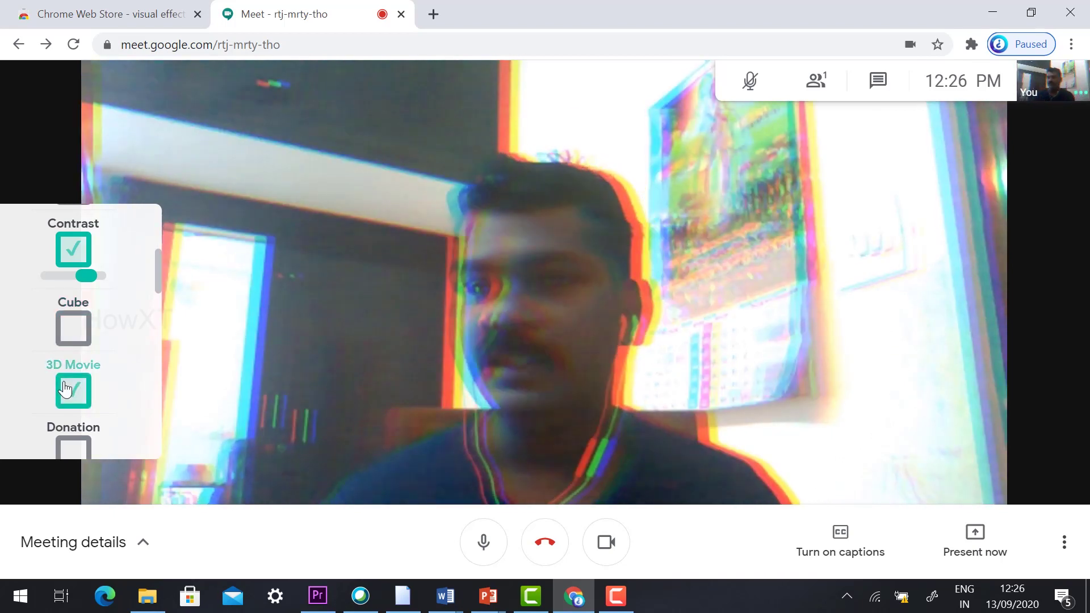
left_click(66, 390)
- Briefly preview the Flip and Inverse effects, switching each back off
scroll(70, 380, "down", 3)
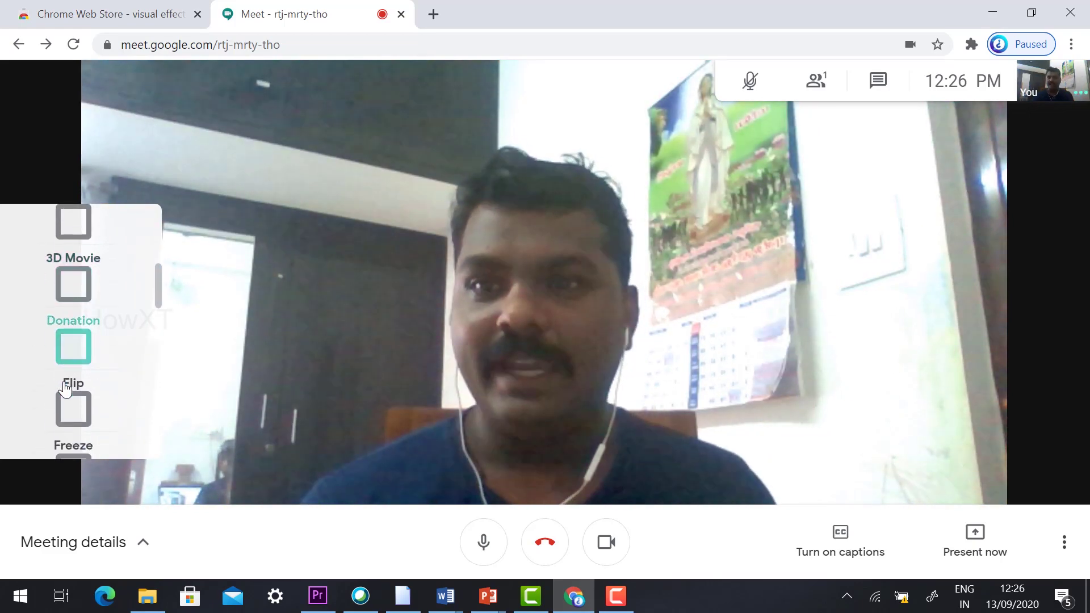
left_click(77, 364)
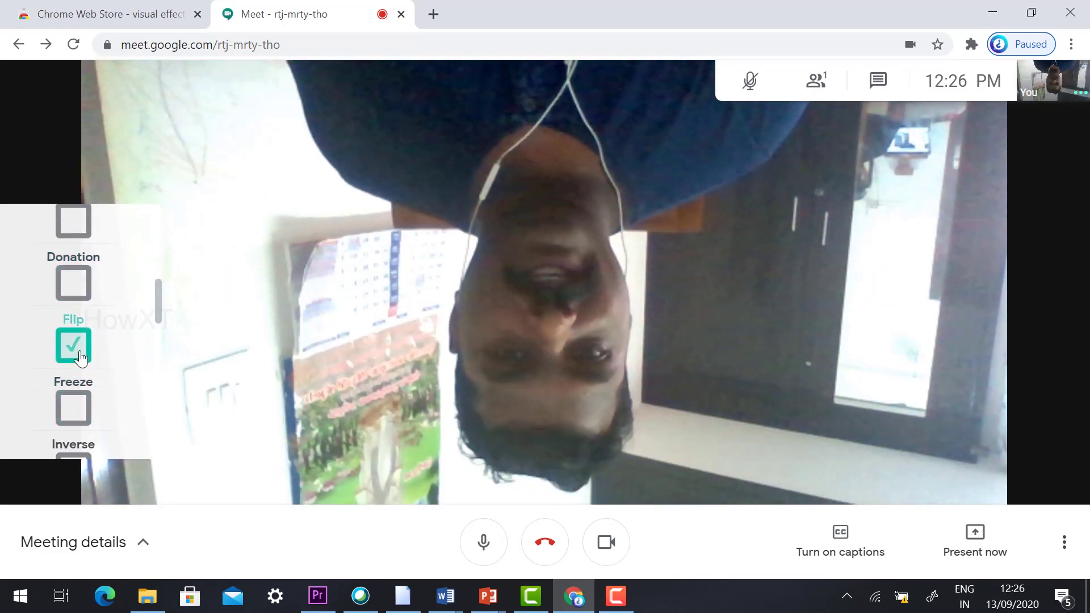
left_click(74, 349)
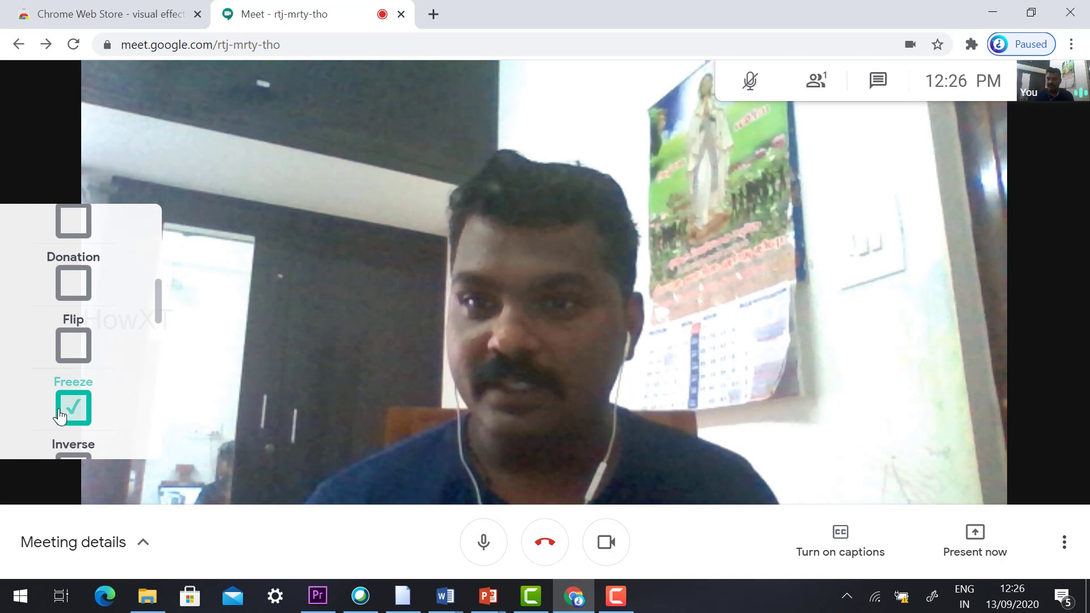
scroll(64, 408, "down", 2)
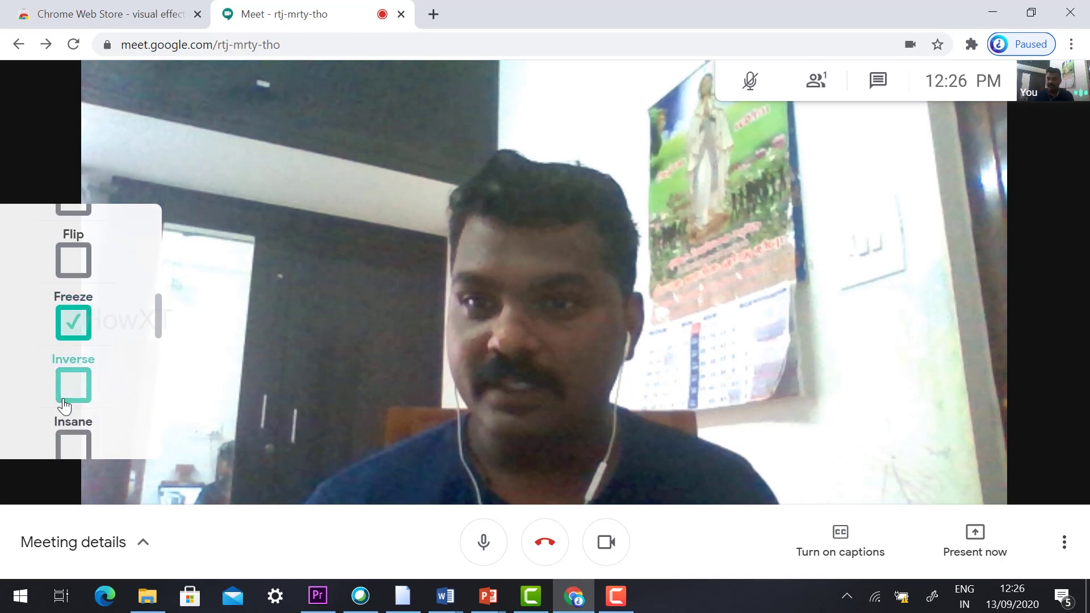
left_click(73, 386)
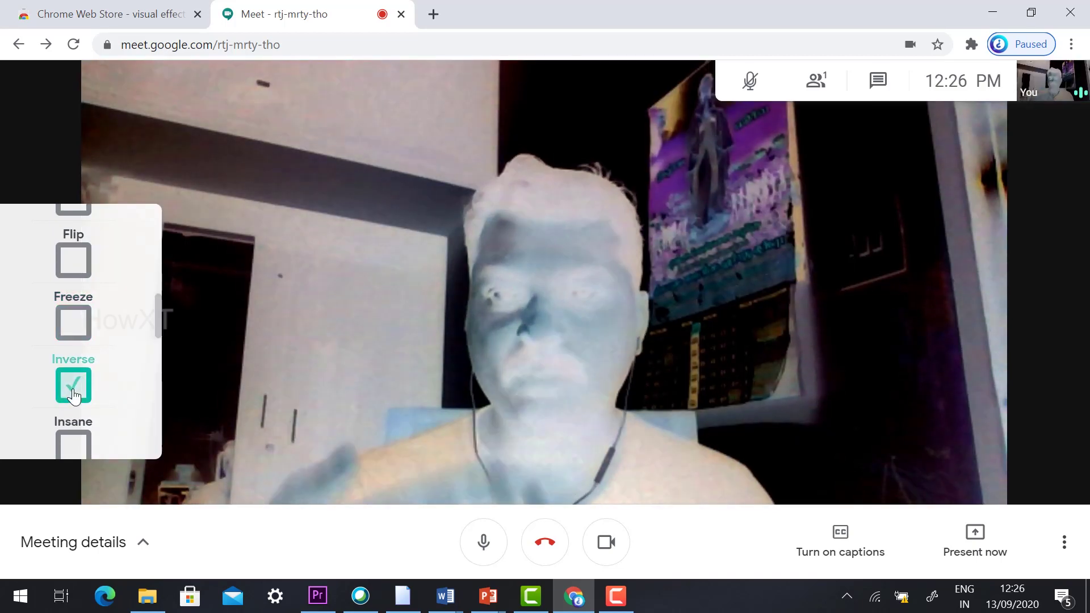
left_click(73, 386)
- Turn on Soft Focus, raise its strength, then switch it off
scroll(74, 386, "down", 3)
scroll(74, 379, "down", 2)
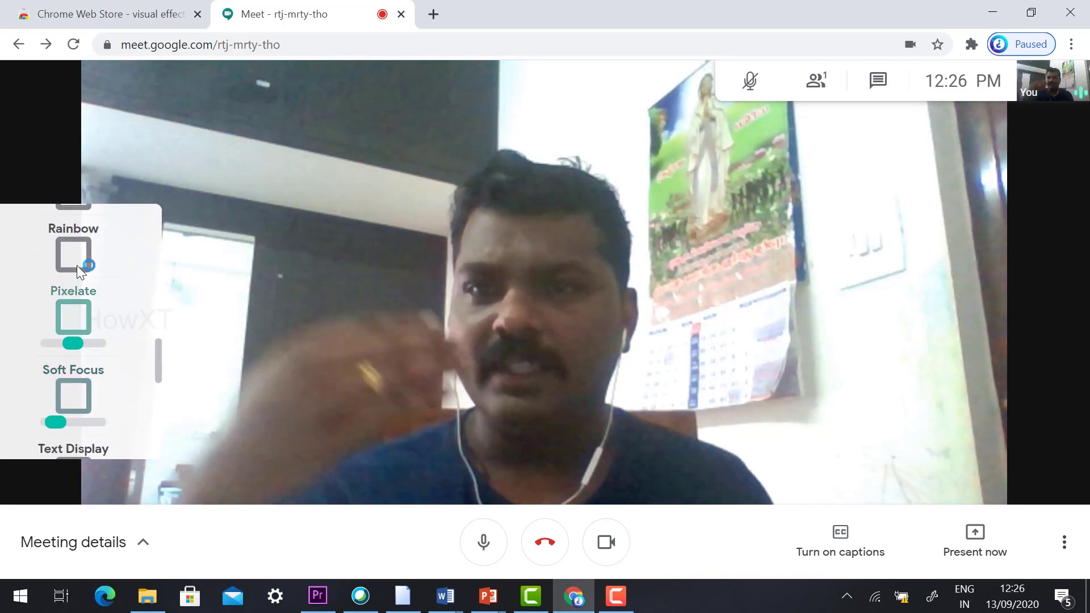
scroll(63, 379, "down", 1)
scroll(62, 381, "down", 1)
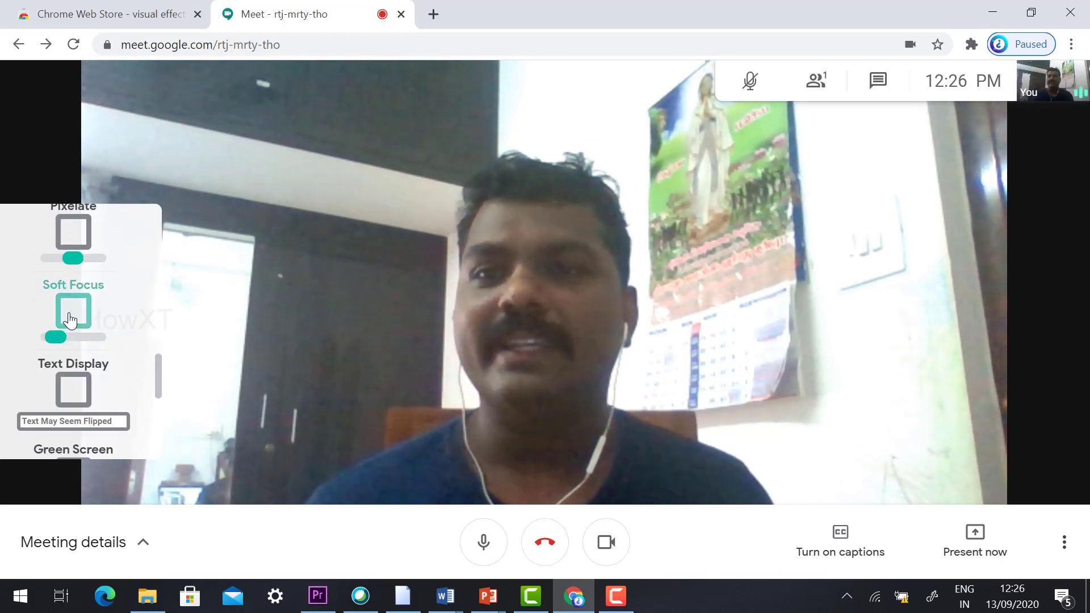
left_click(73, 311)
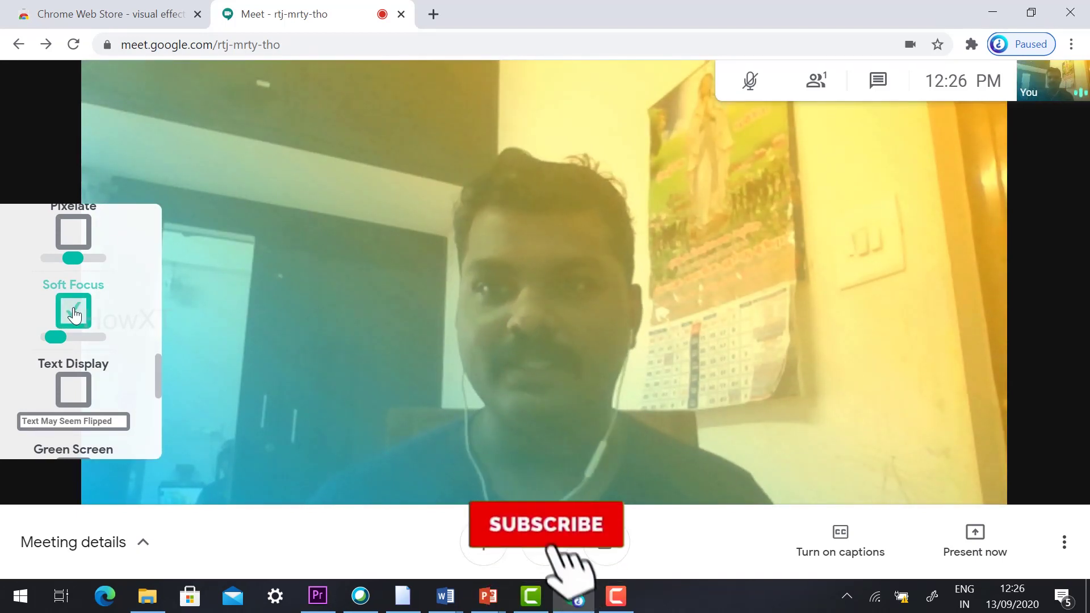
mouse_move(59, 342)
left_mouse_down()
mouse_move(72, 345)
mouse_move(59, 344)
left_mouse_up()
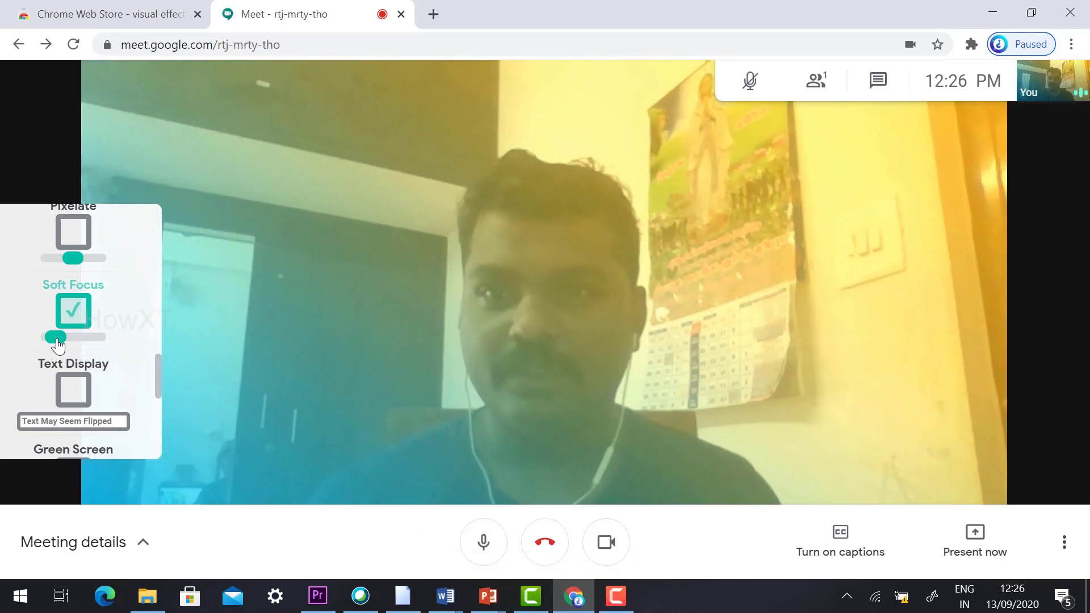
left_click(73, 310)
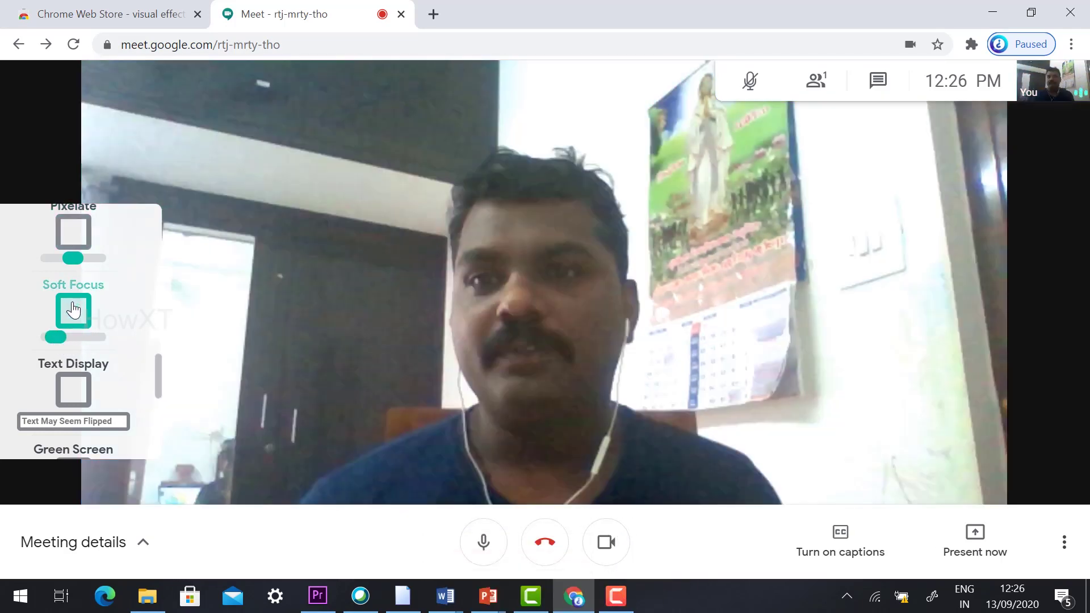
- Briefly preview Pixelate and turn it back off
left_click(73, 237)
left_click(74, 236)
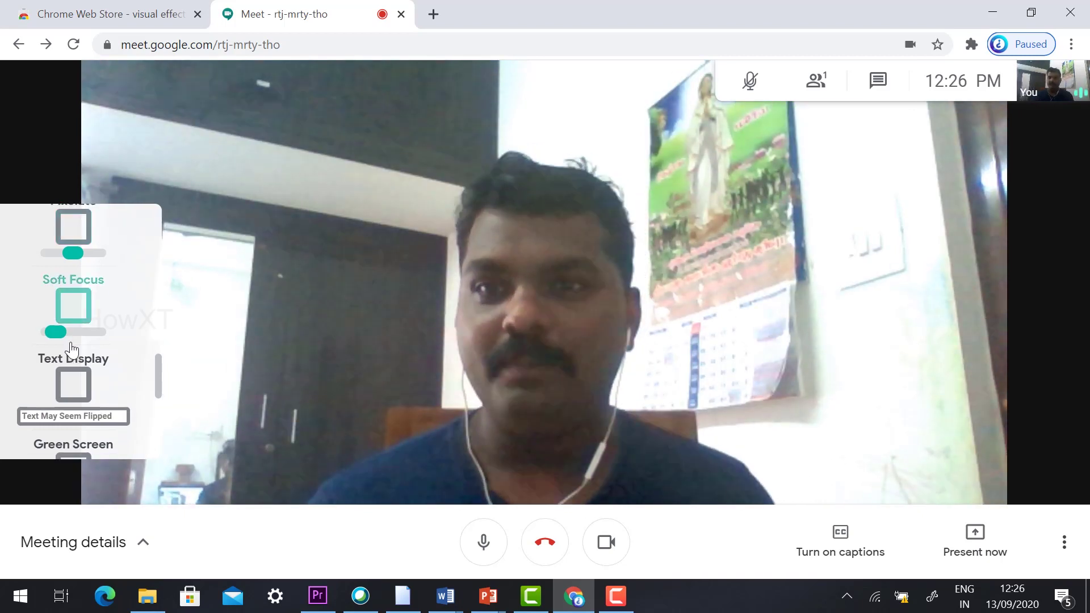
scroll(70, 351, "down", 3)
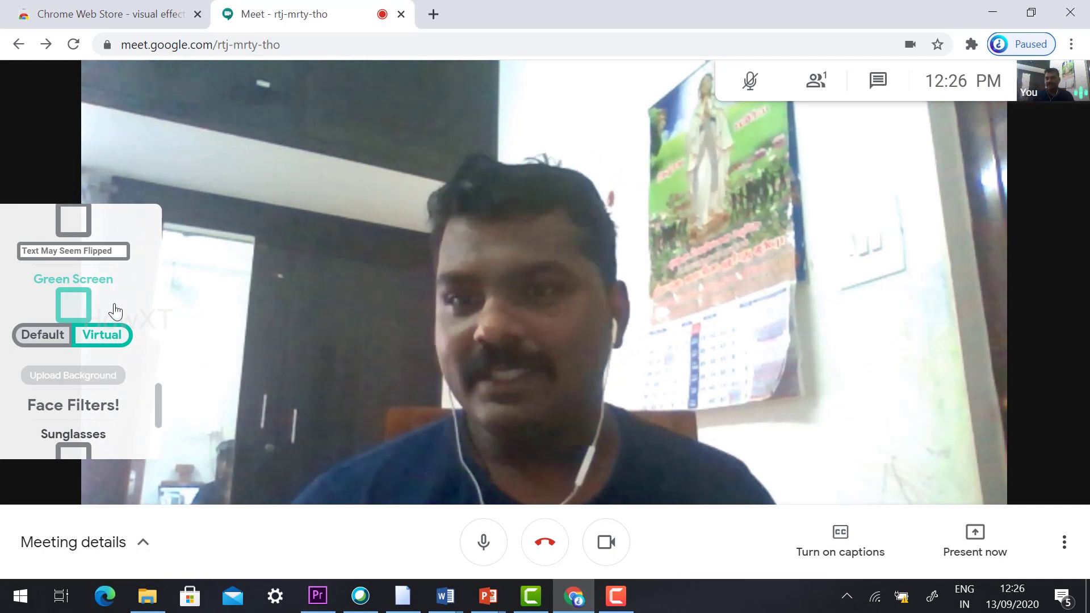
- Upload the sky-and-tree JPG from Downloads and enable Green Screen with it as the virtual background
left_click(80, 377)
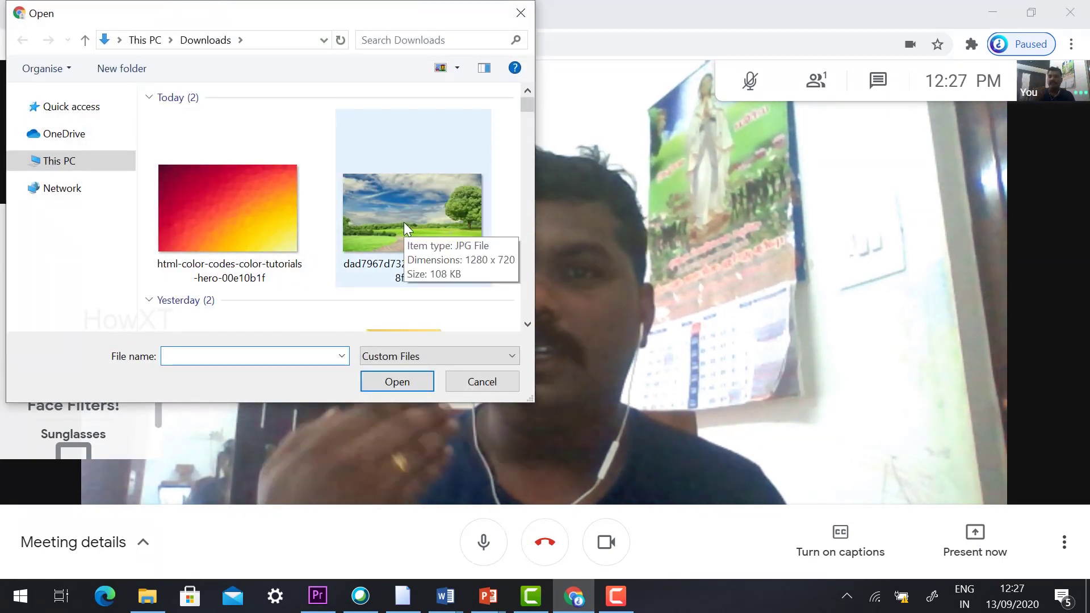
left_click(403, 222)
left_click(228, 223)
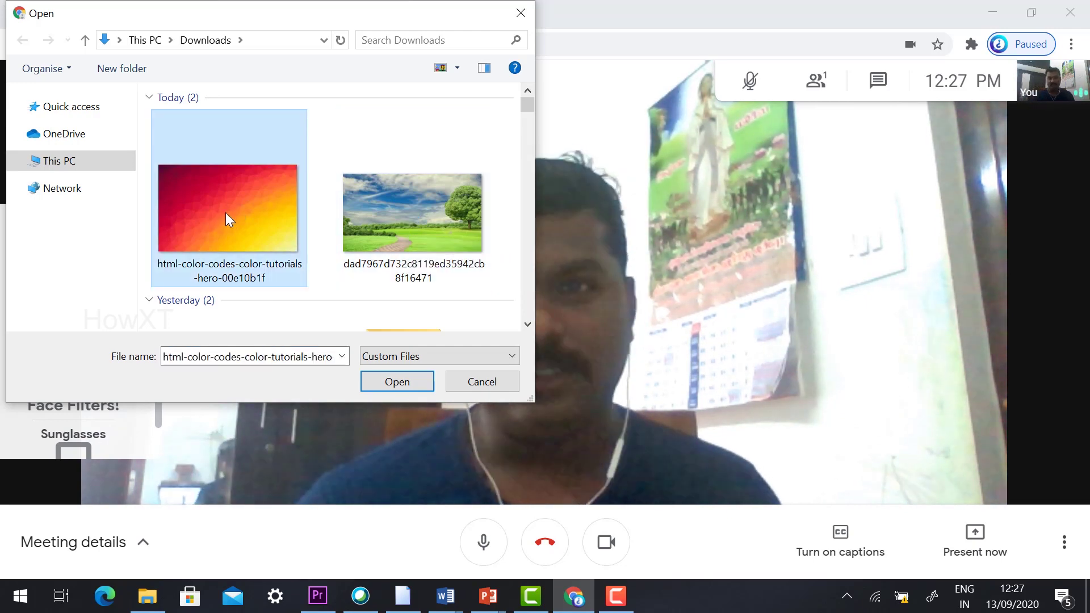
left_click(415, 201)
left_click(399, 383)
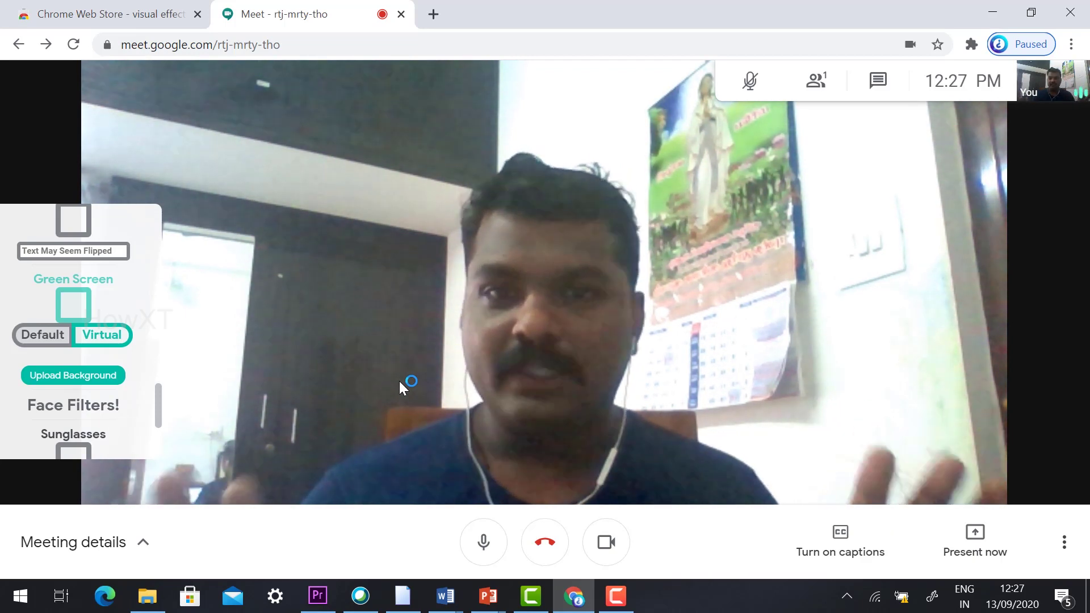
left_click(74, 305)
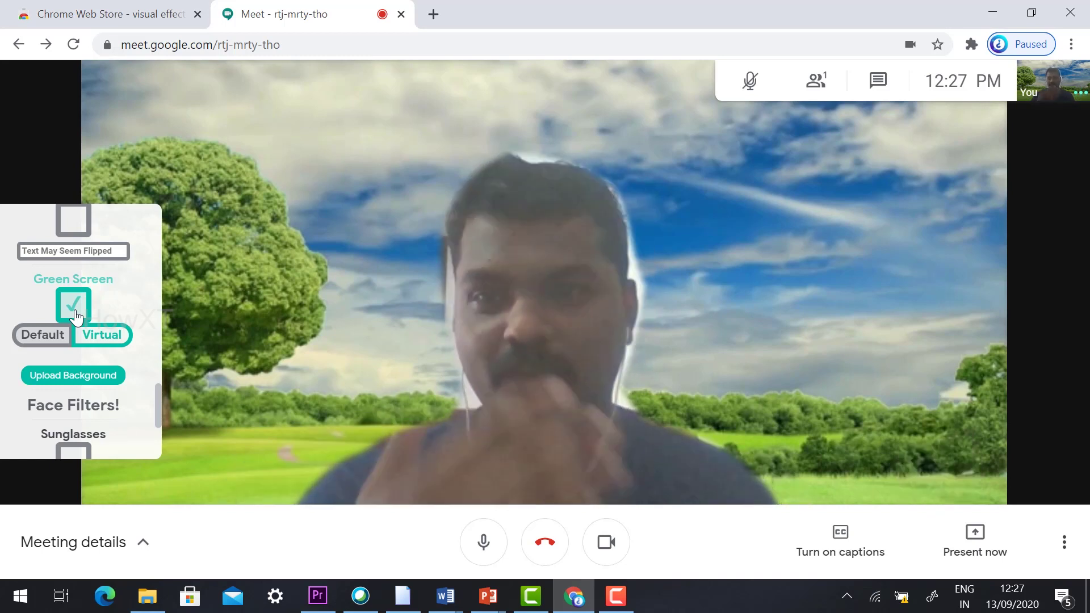
- Upload the red-to-yellow html-color-codes gradient image from Downloads as the virtual background
left_click(73, 376)
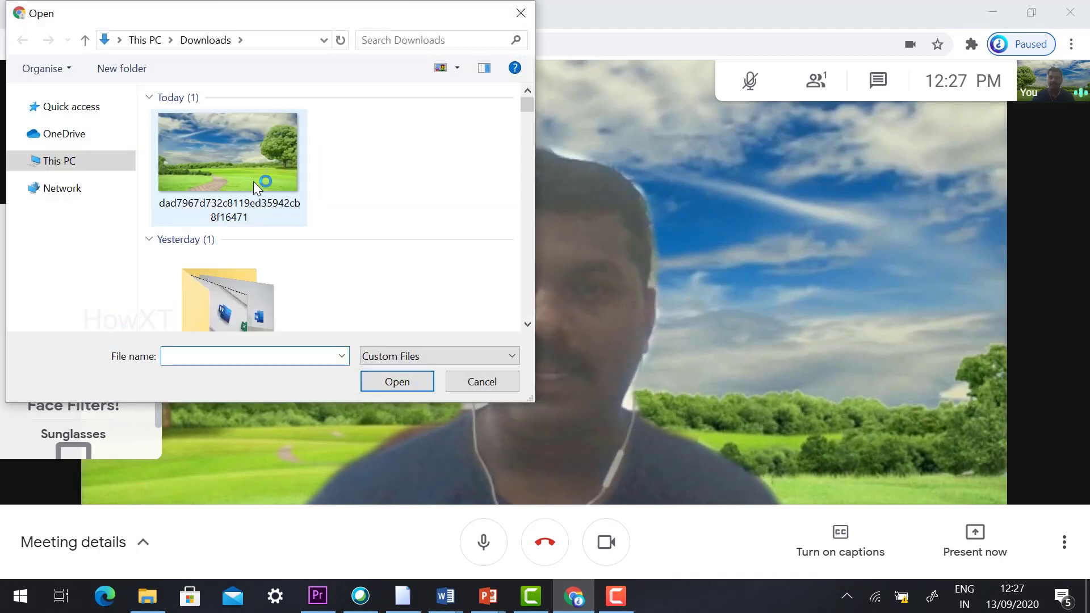
left_click(283, 185)
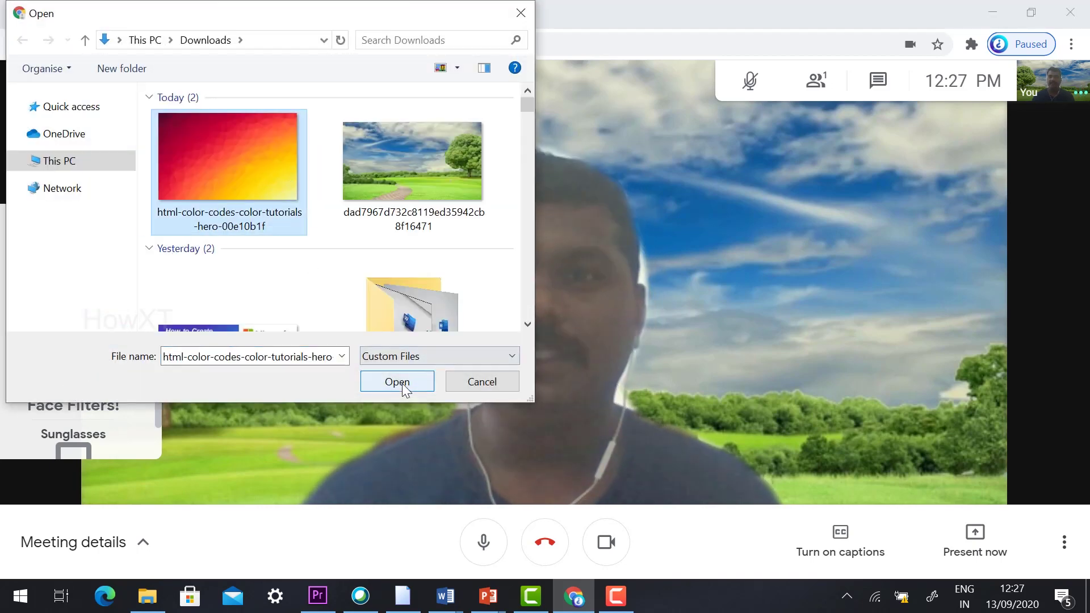
left_click(402, 383)
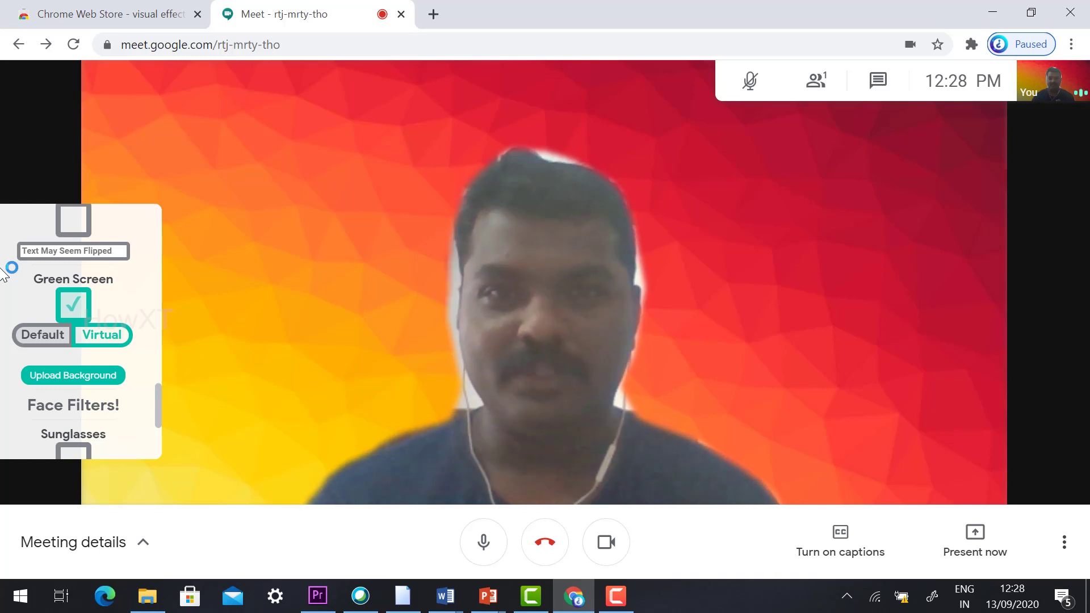
- Try the Sunglasses face filter with the Default real-room background, then remove the sunglasses
scroll(87, 392, "down", 2)
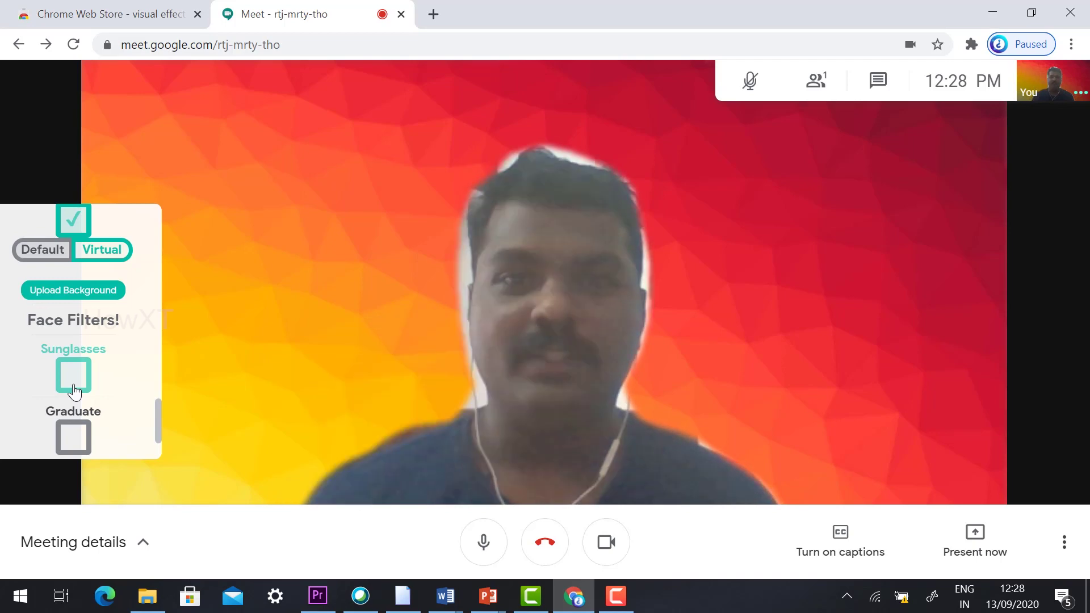
left_click(74, 390)
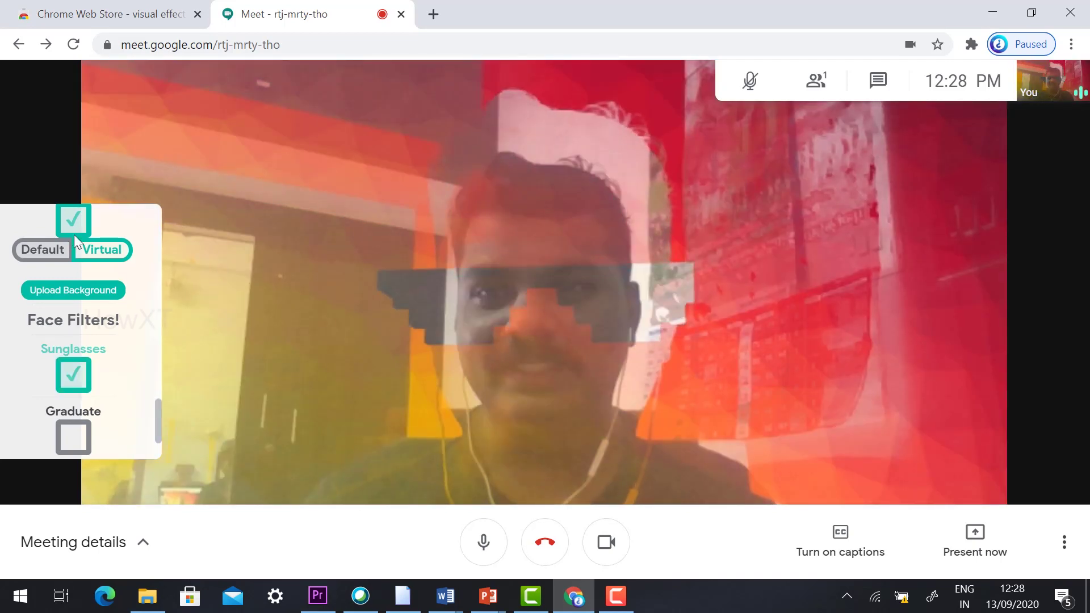
left_click(67, 249)
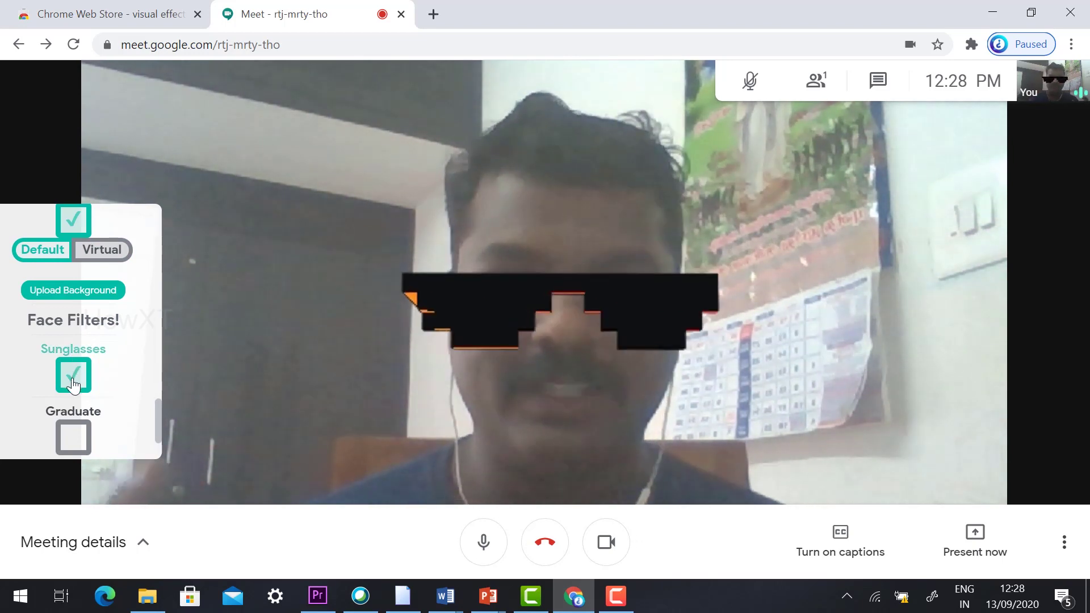
left_click(73, 380)
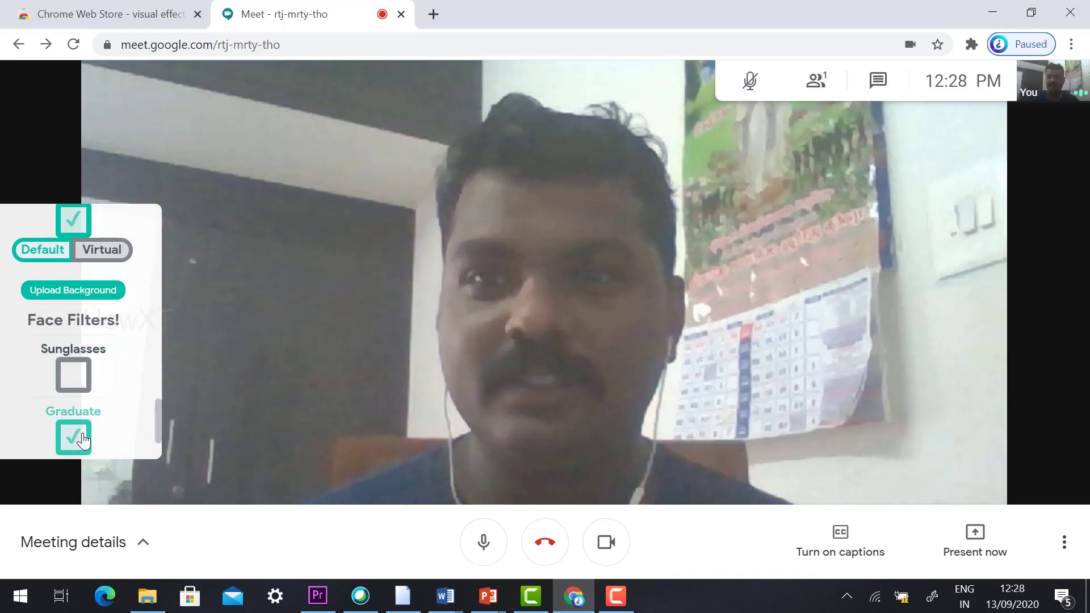
- Add the Graduate cap filter, turn off Green Screen, then remove the cap
left_click(83, 439)
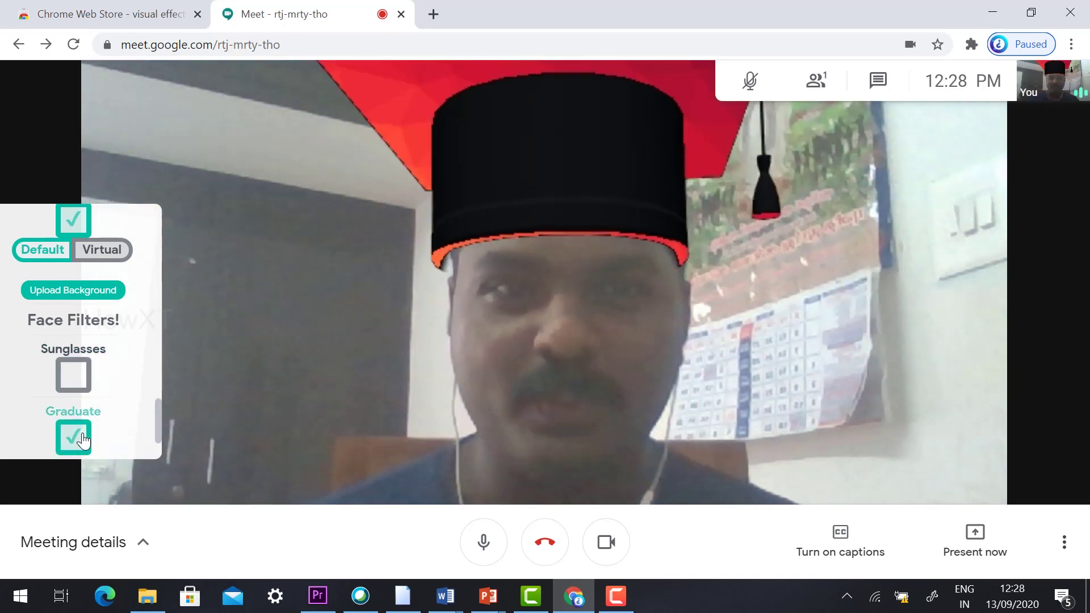
left_click(74, 222)
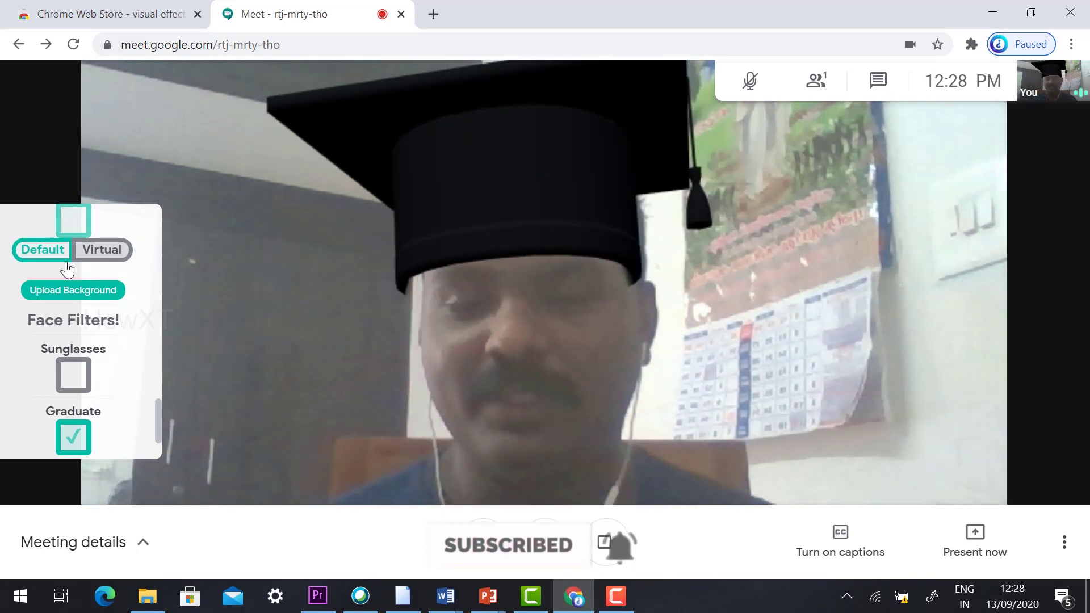
left_click(78, 374)
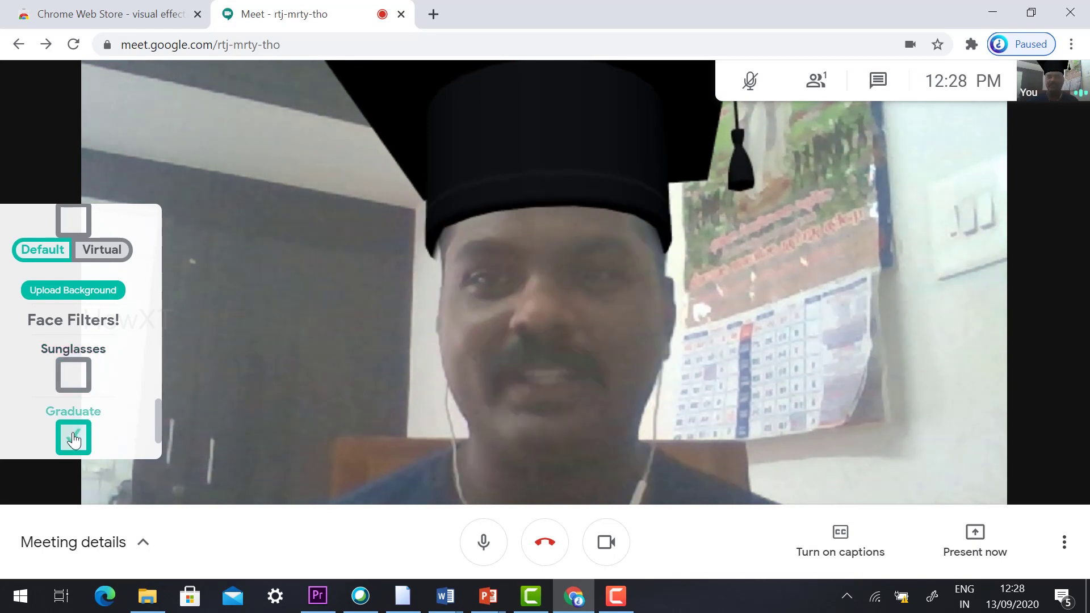
left_click(74, 438)
scroll(147, 299, "up", 10)
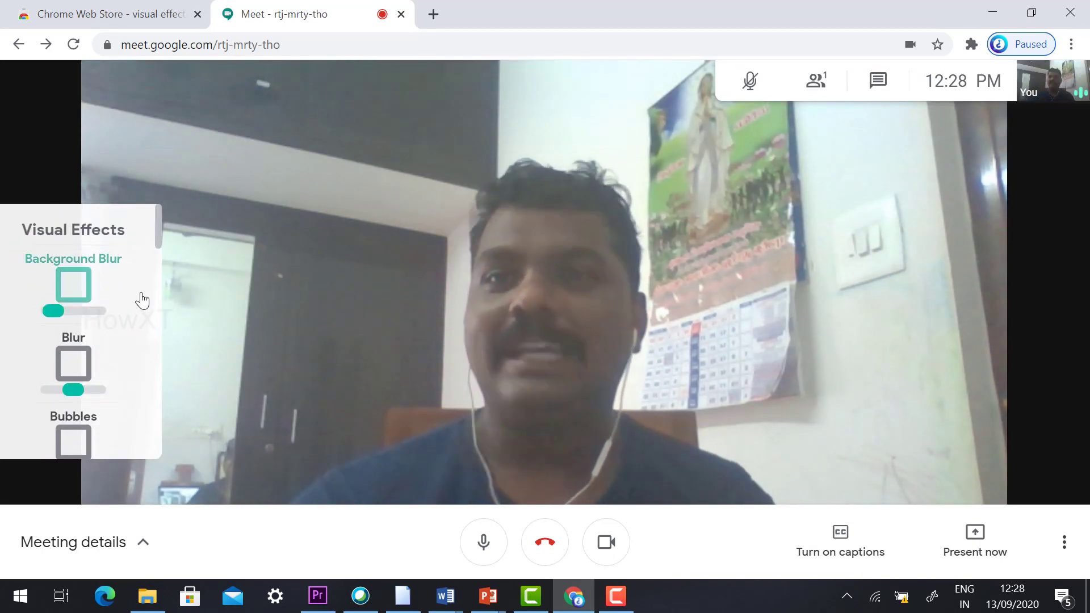
scroll(149, 293, "down", 5)
scroll(139, 287, "up", 2)
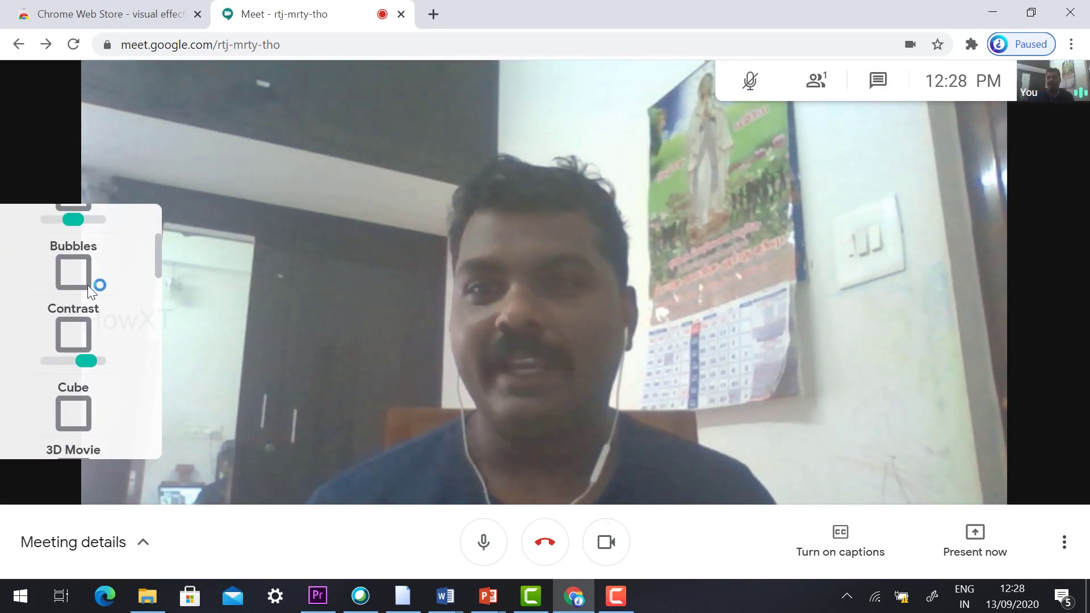